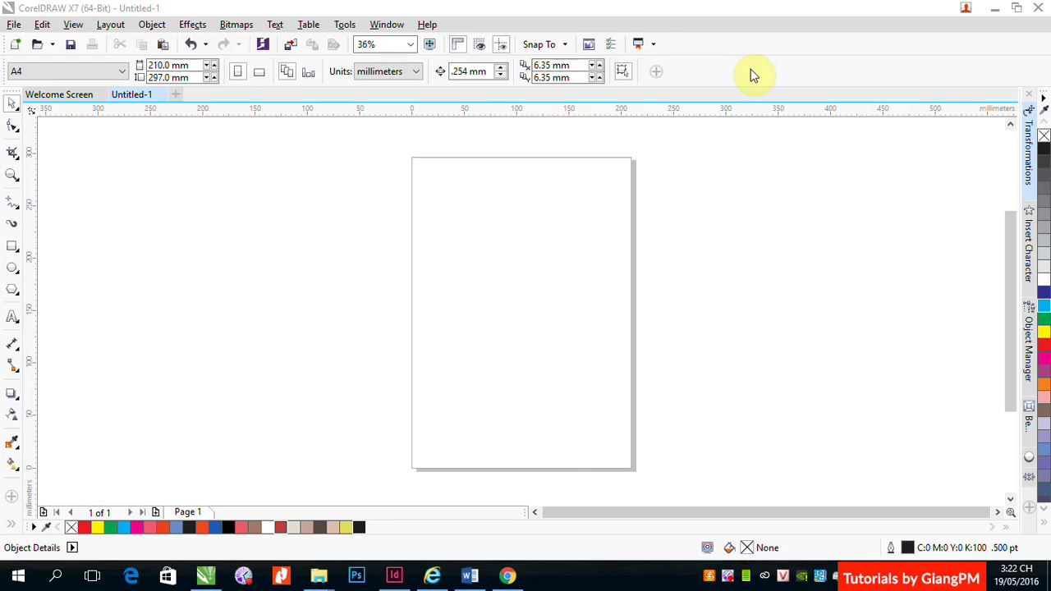
Draw a rectangle about 101 × 91 mm in the upper part of the page and leave it deselected
{"action": "left_click", "coordinate": [12, 247]}
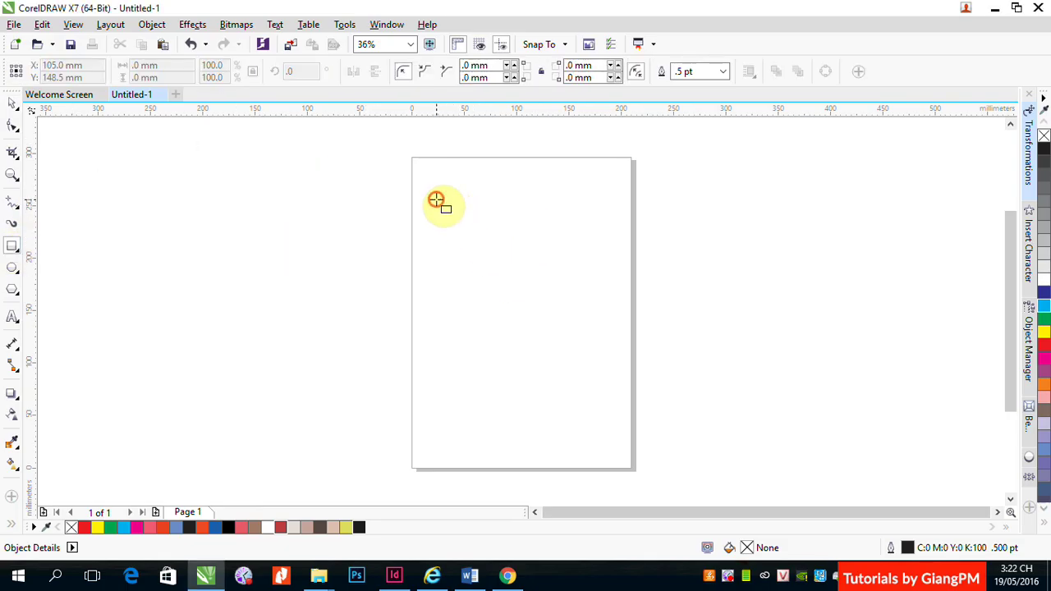
{"action": "left_click_drag", "start_coordinate": [436, 200], "coordinate": [543, 295]}
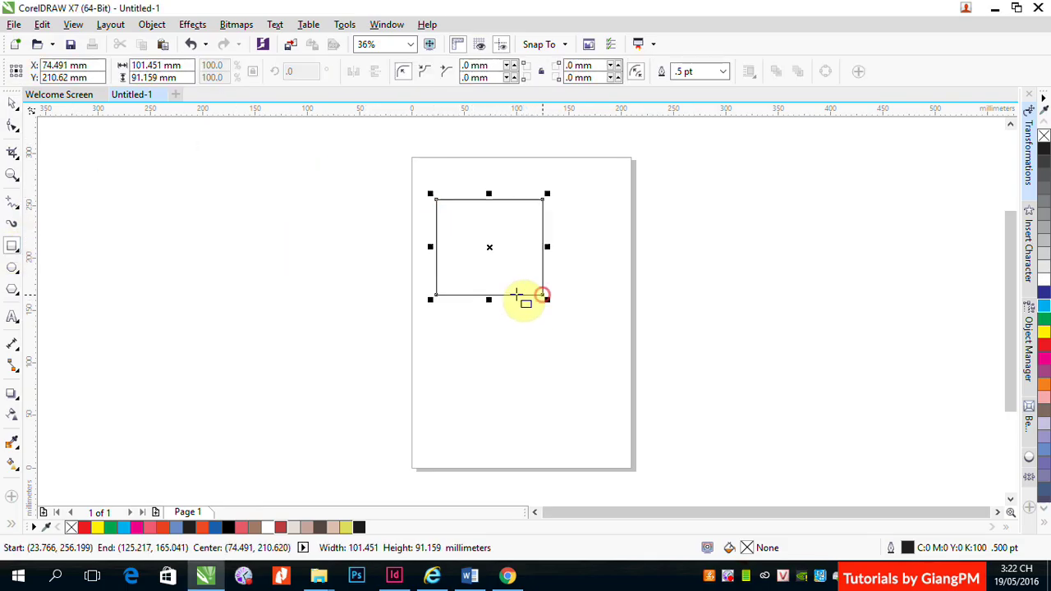
{"action": "left_click", "coordinate": [13, 103]}
{"action": "left_click", "coordinate": [814, 239]}
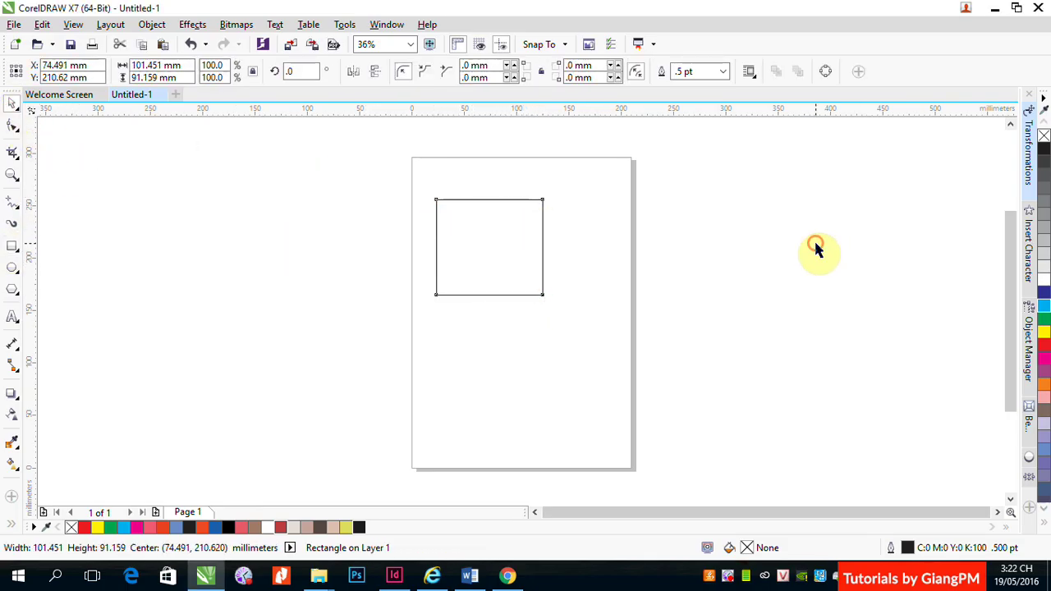
{"action": "left_click", "coordinate": [497, 199]}
{"action": "left_click", "coordinate": [276, 164]}
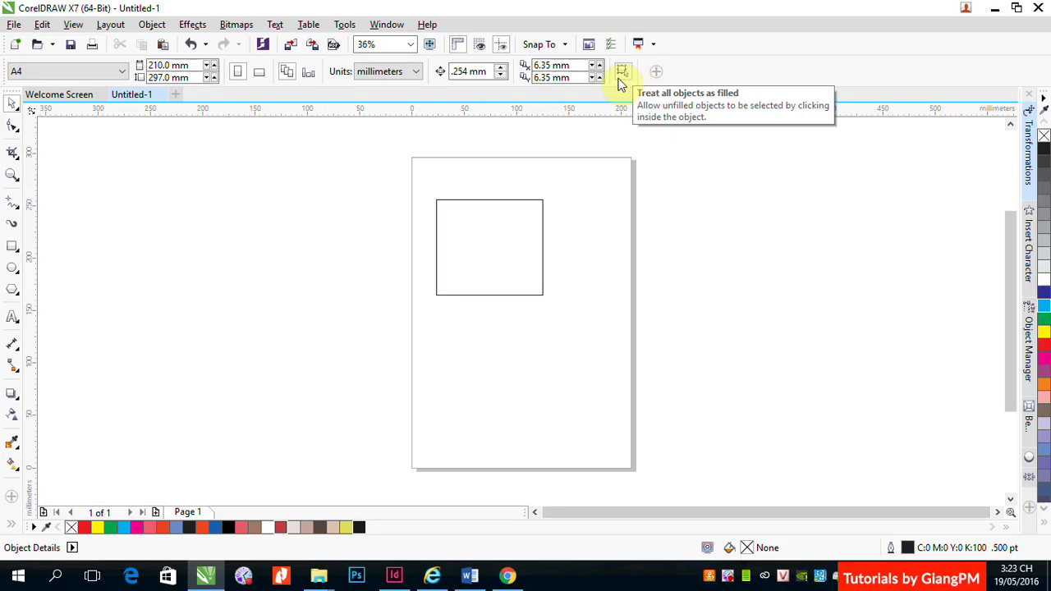
Set the page width to 300 mm and return the page size to the A4 preset
{"action": "left_click", "coordinate": [123, 71]}
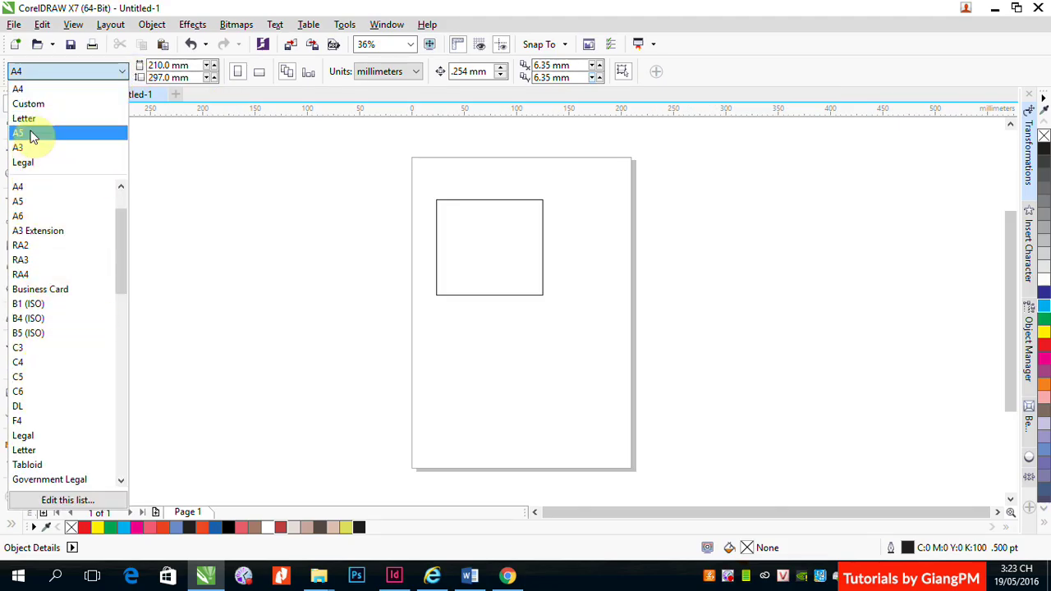
{"action": "left_click", "coordinate": [188, 193]}
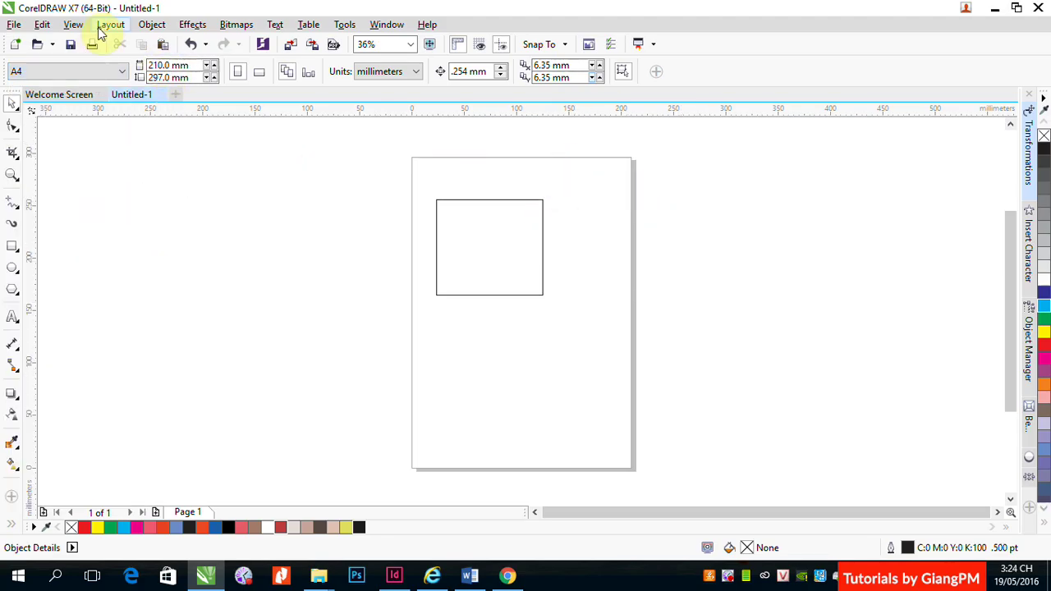
{"action": "left_click", "coordinate": [161, 66]}
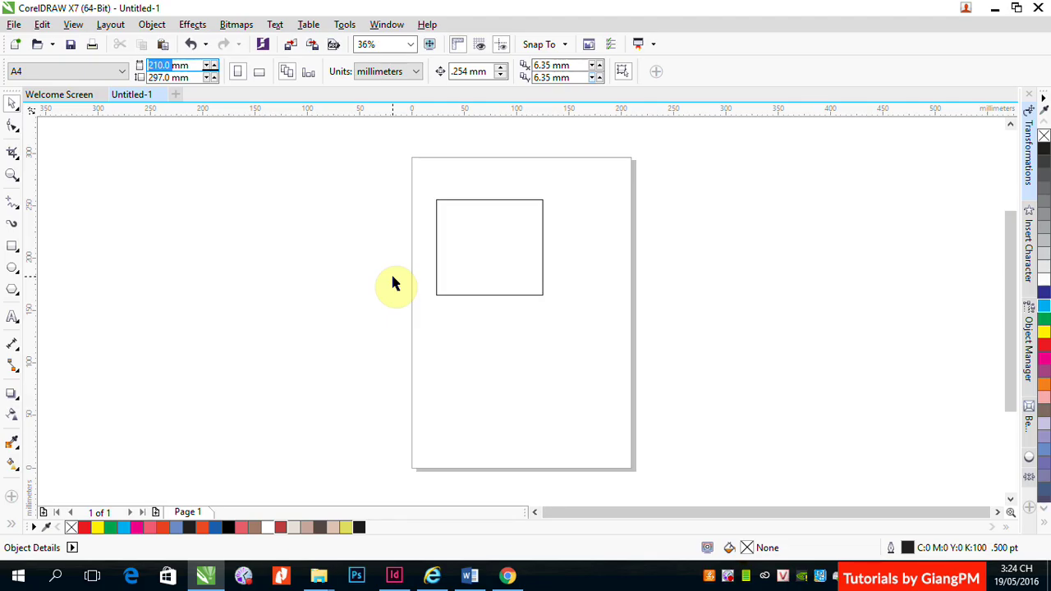
{"action": "type", "text": "300.0 "}
{"action": "type", "text": "mm"}
{"action": "key", "text": "Return"}
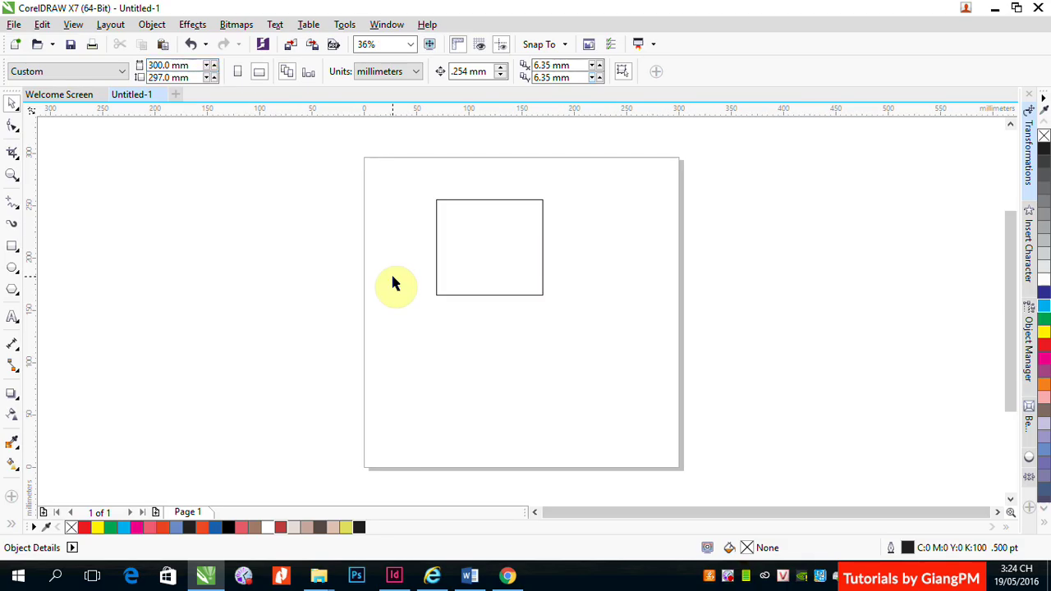
{"action": "left_click", "coordinate": [123, 72]}
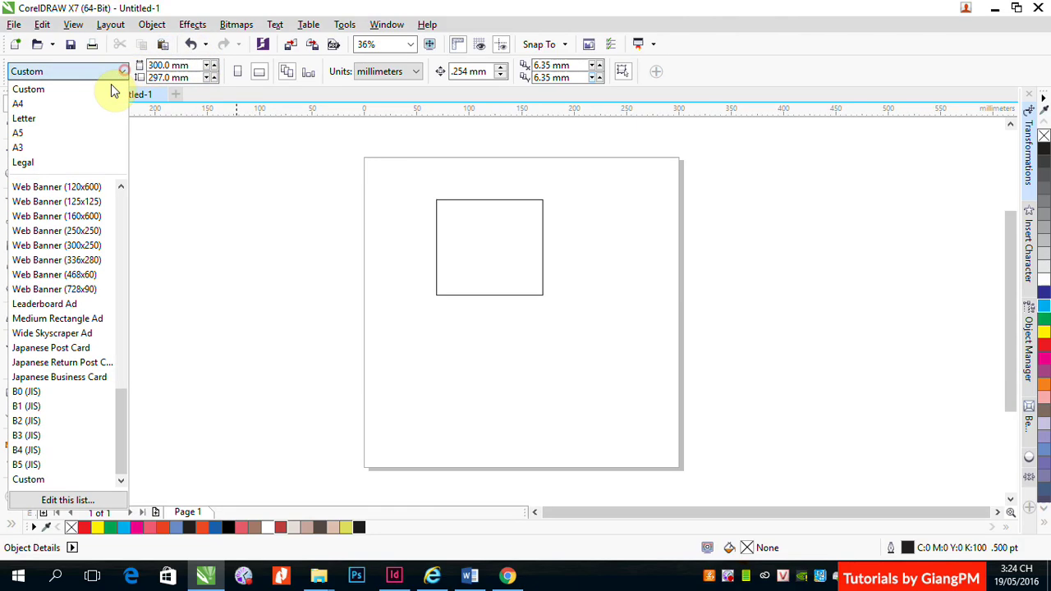
{"action": "left_click", "coordinate": [87, 105]}
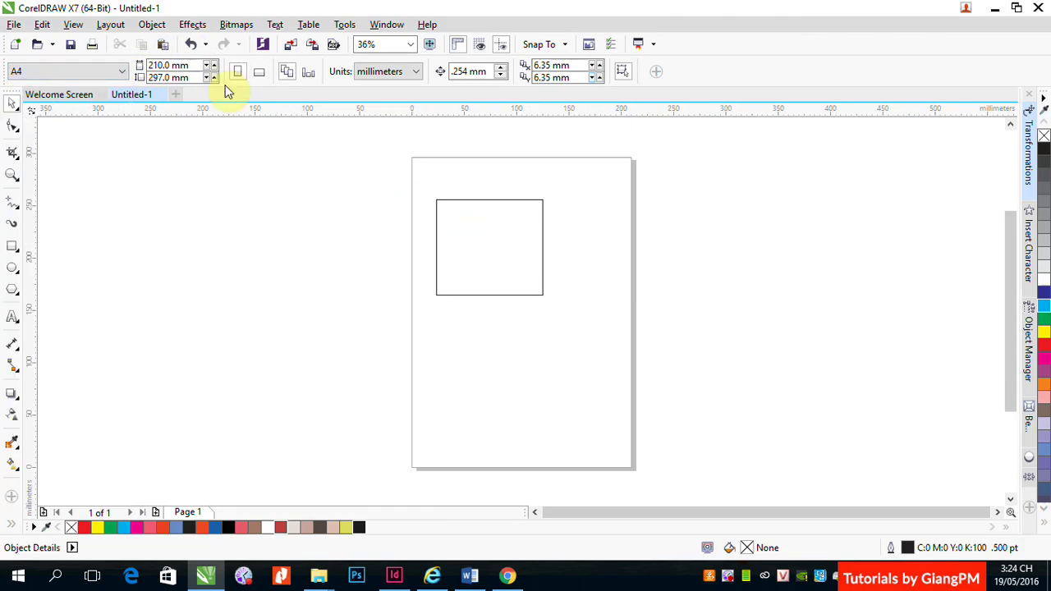
Set the page width to 500 mm and reset the page to A4
{"action": "double_click", "coordinate": [160, 65]}
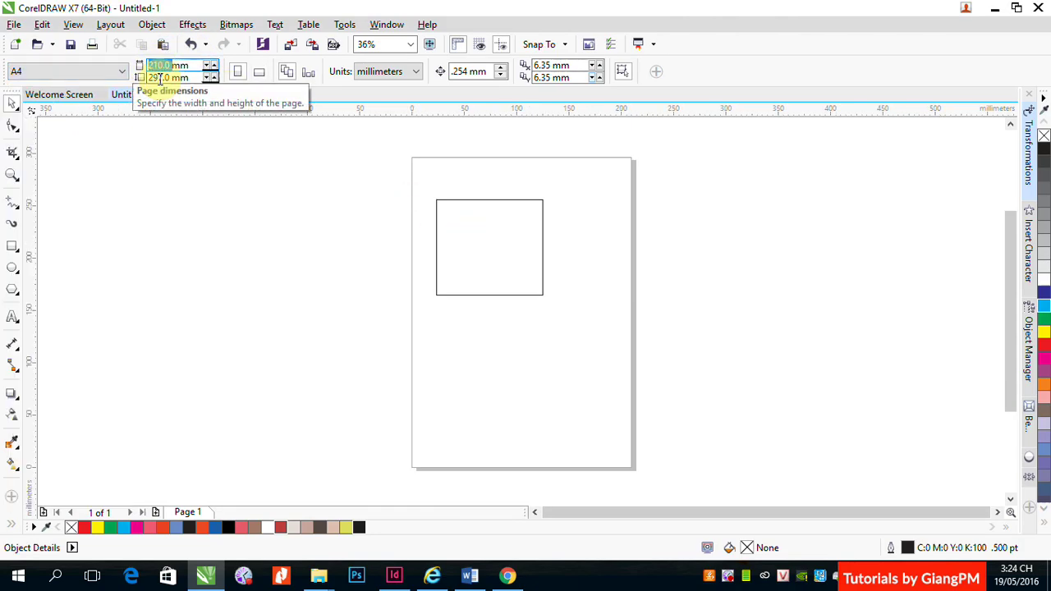
{"action": "type", "text": "500"}
{"action": "key", "text": "Return"}
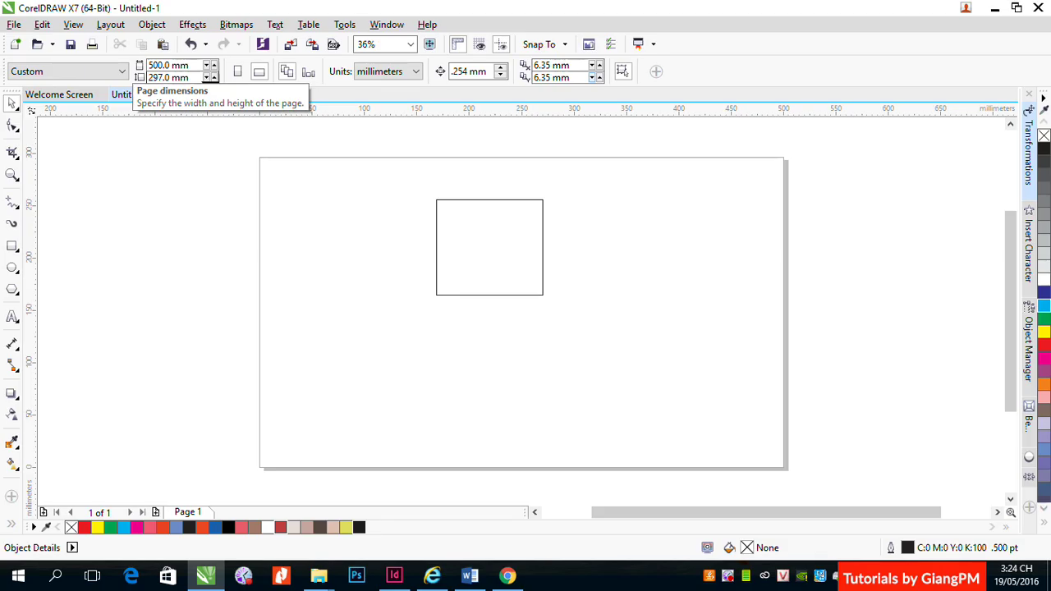
{"action": "double_click", "coordinate": [174, 64]}
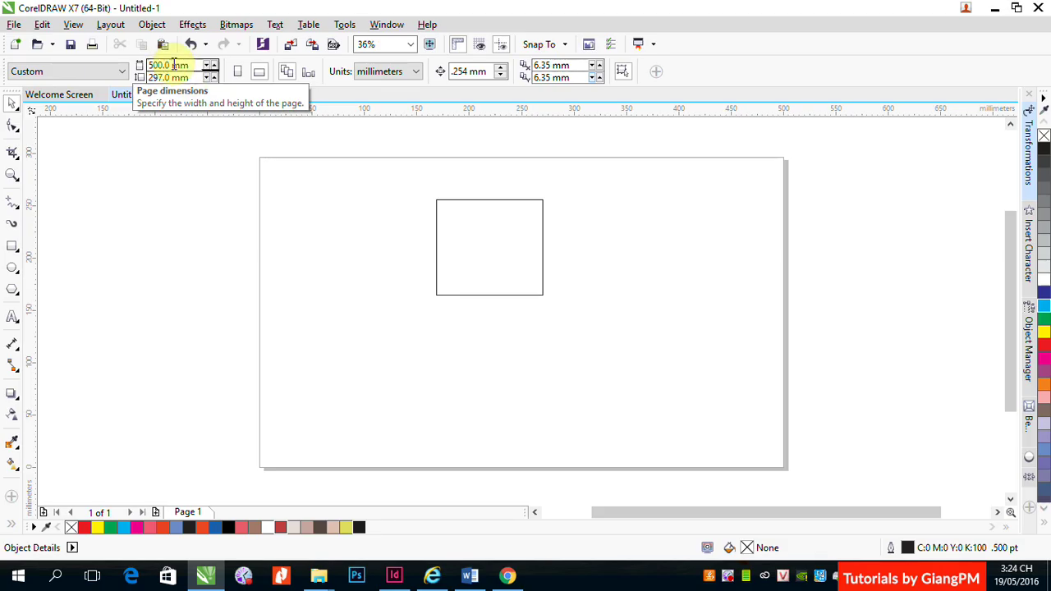
{"action": "left_click", "coordinate": [166, 64]}
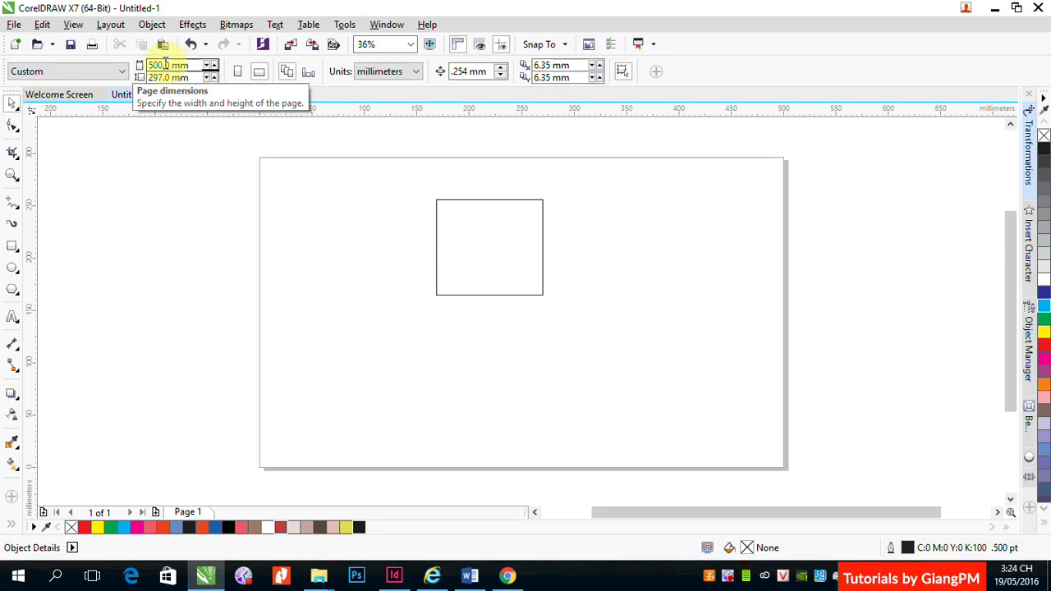
{"action": "left_click", "coordinate": [122, 70]}
{"action": "left_click", "coordinate": [84, 99]}
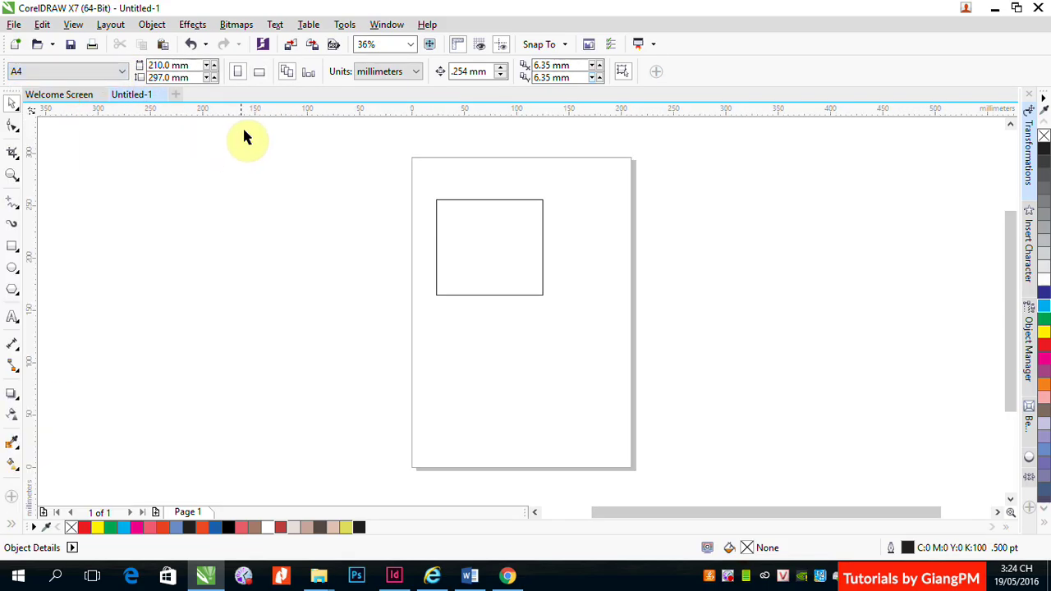
Switch the A4 page to landscape and back to portrait twice
{"action": "left_click", "coordinate": [259, 73]}
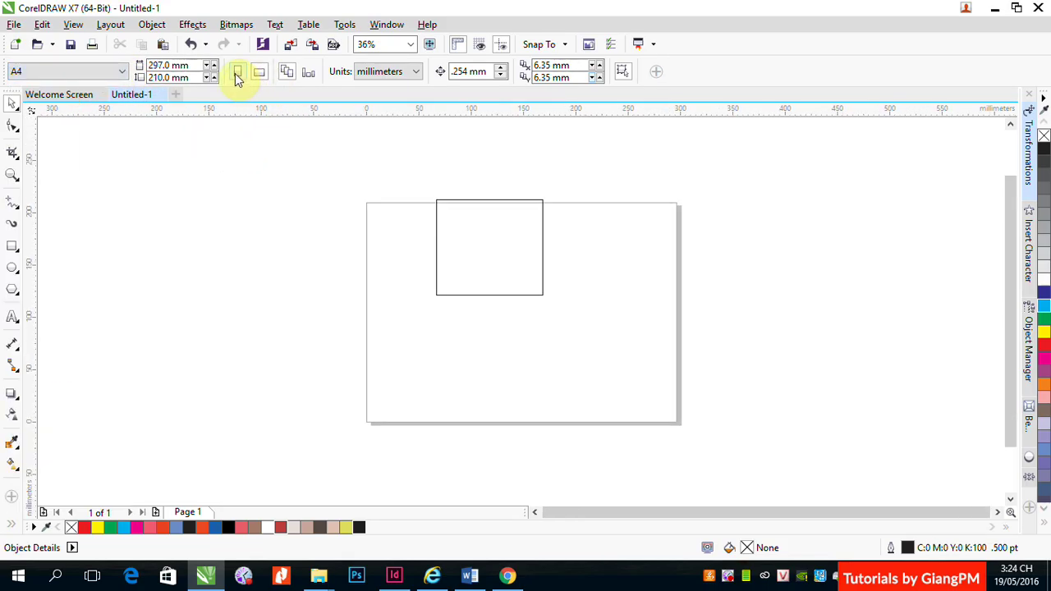
{"action": "left_click", "coordinate": [236, 72]}
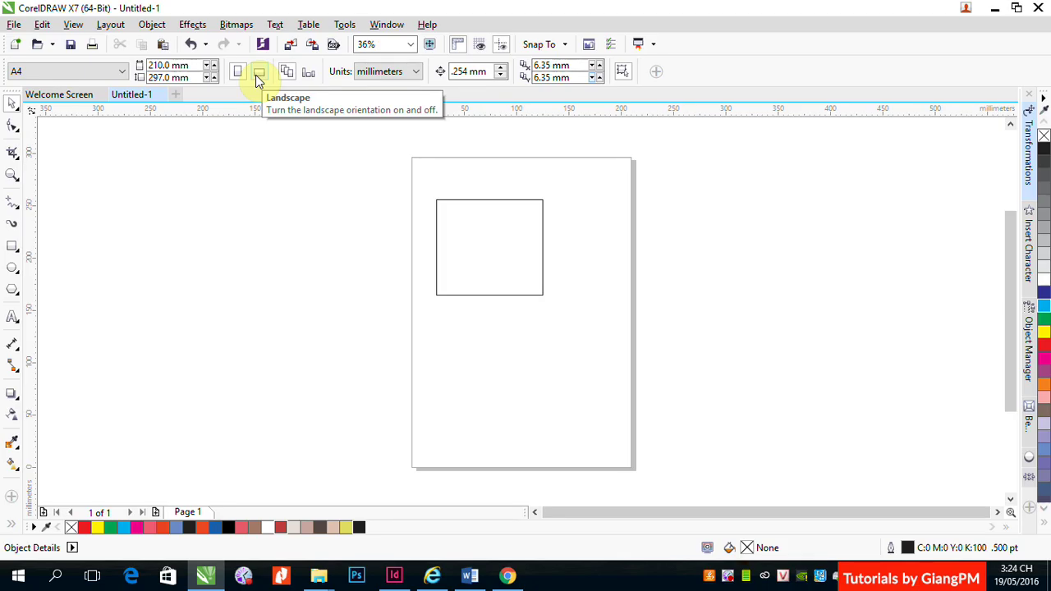
{"action": "left_click", "coordinate": [257, 73]}
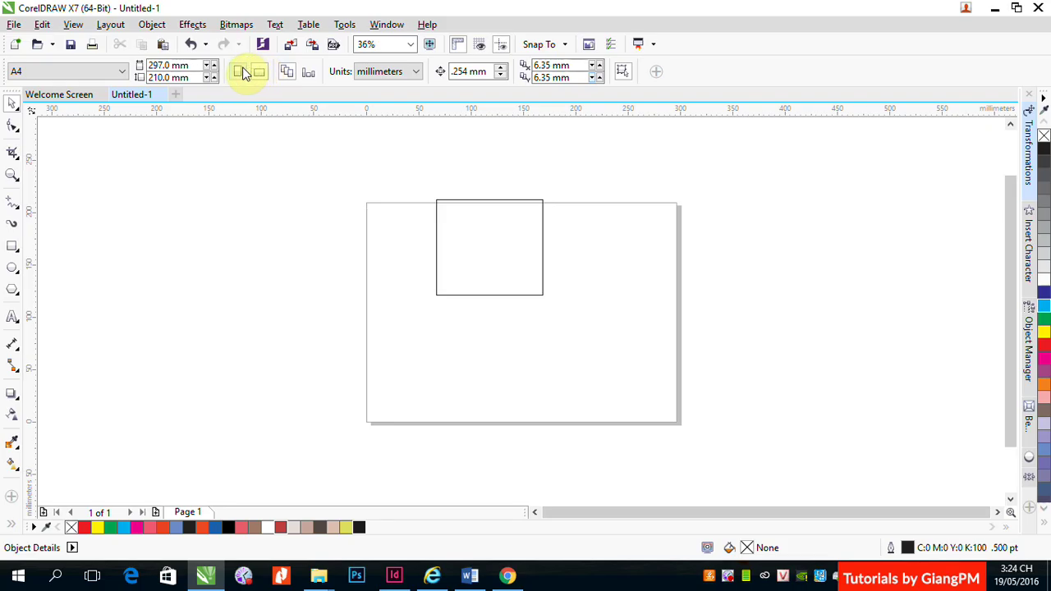
{"action": "left_click", "coordinate": [259, 73]}
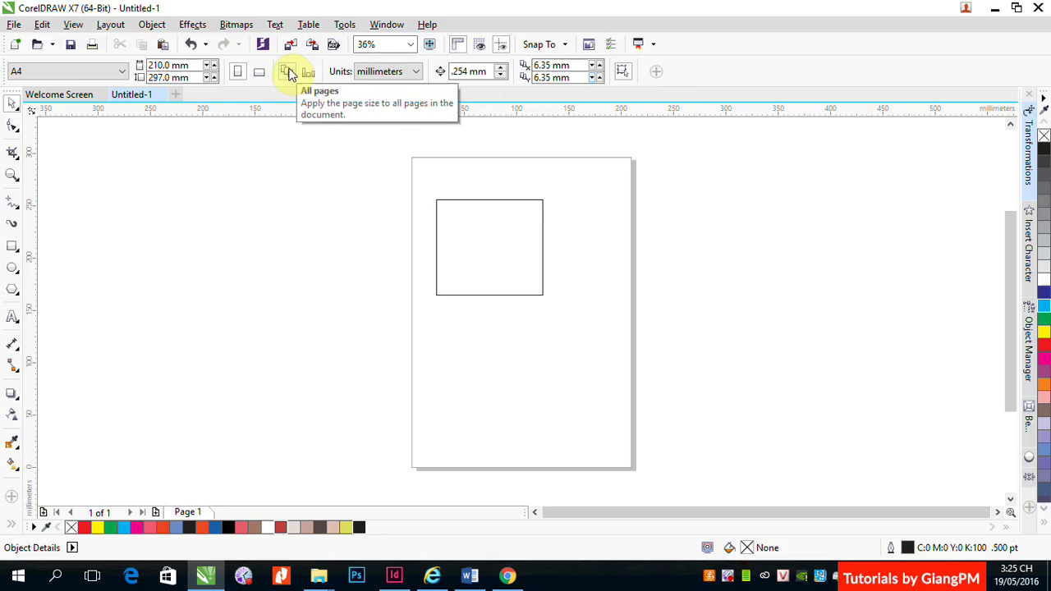
Set the page width to 500 mm
{"action": "double_click", "coordinate": [162, 66]}
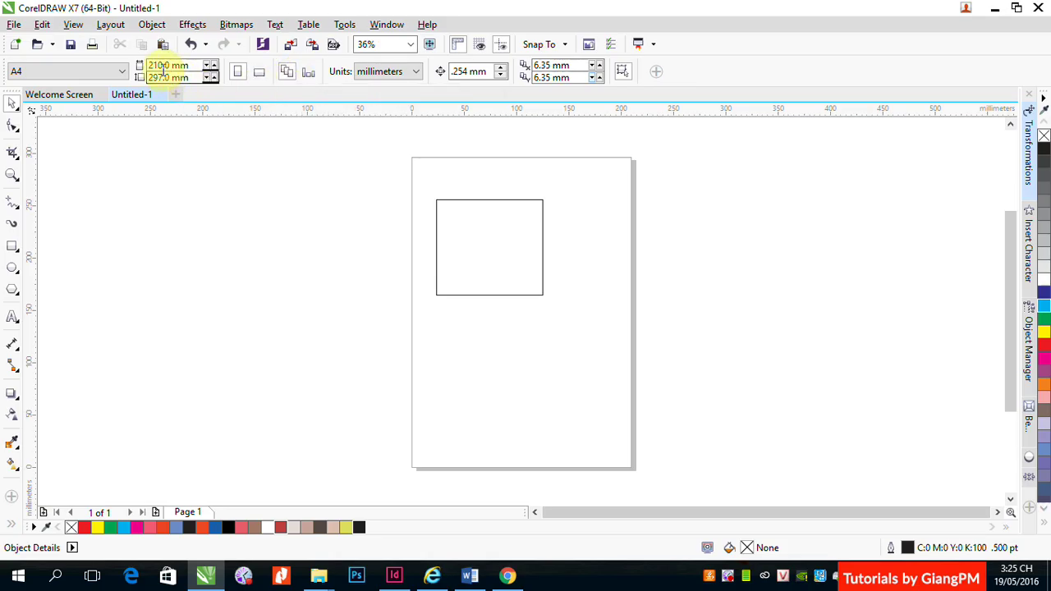
{"action": "type", "text": "500"}
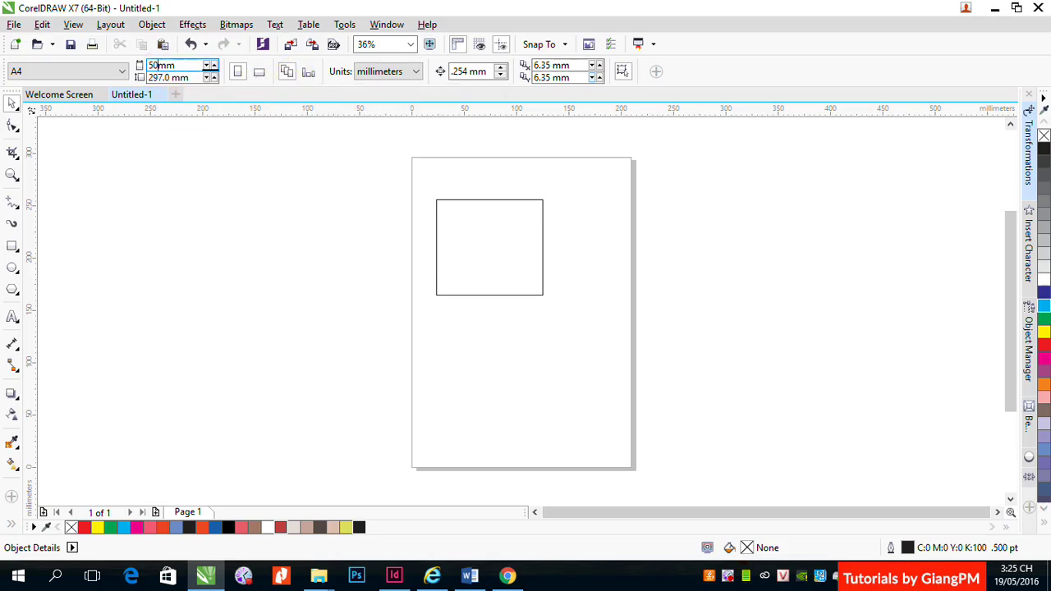
{"action": "key", "text": "Return"}
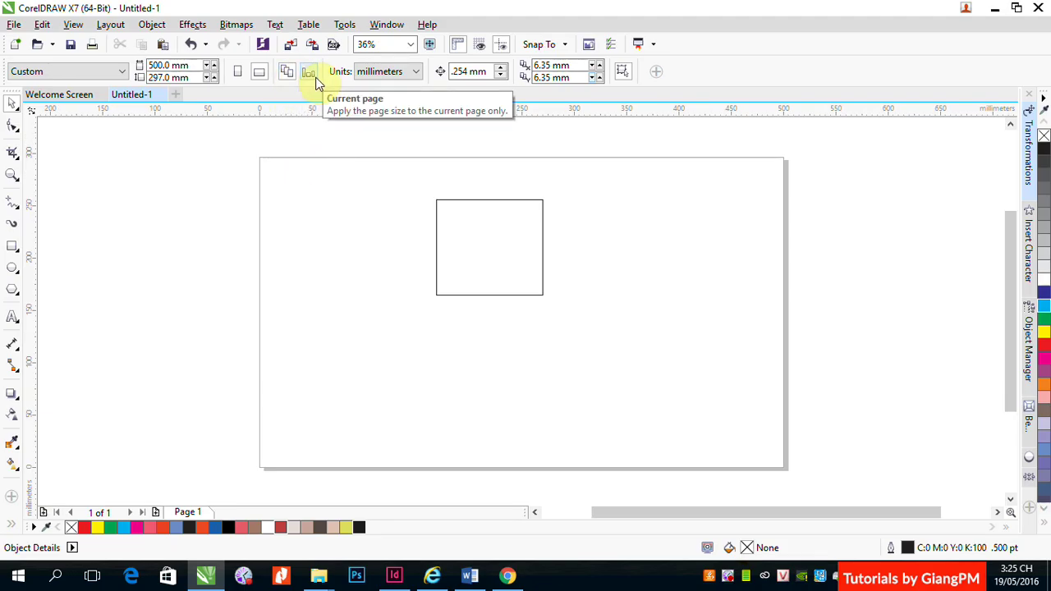
{"action": "left_click", "coordinate": [201, 162]}
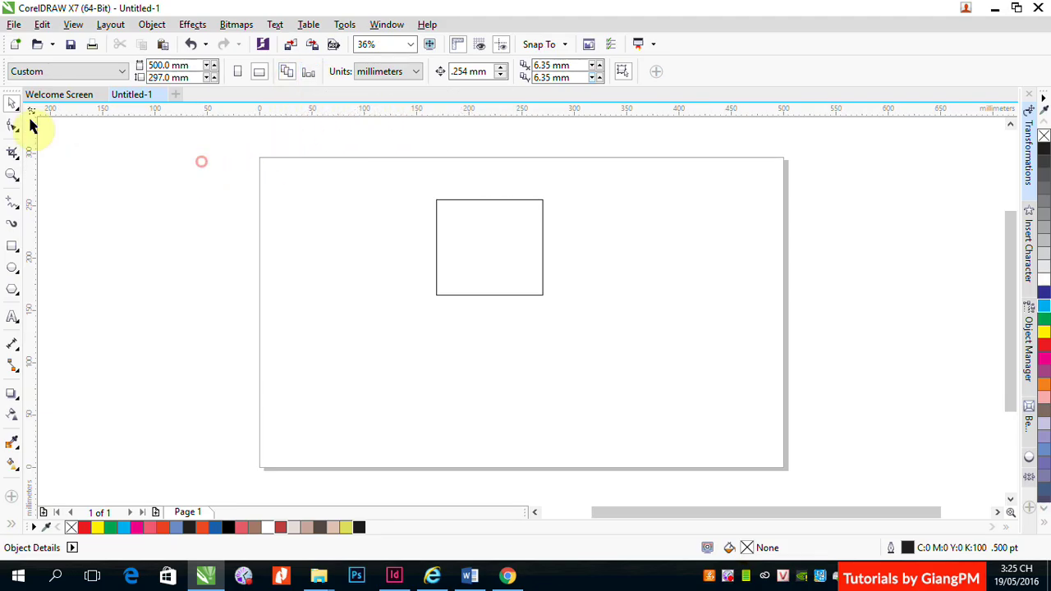
{"action": "left_click", "coordinate": [14, 24]}
{"action": "left_click", "coordinate": [34, 41]}
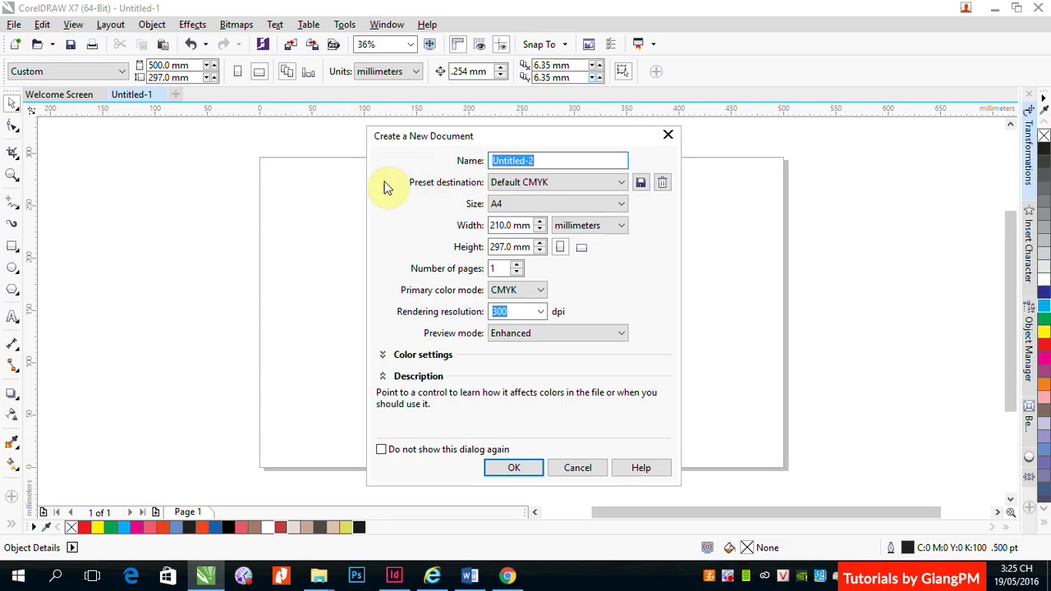
{"action": "left_click", "coordinate": [577, 468]}
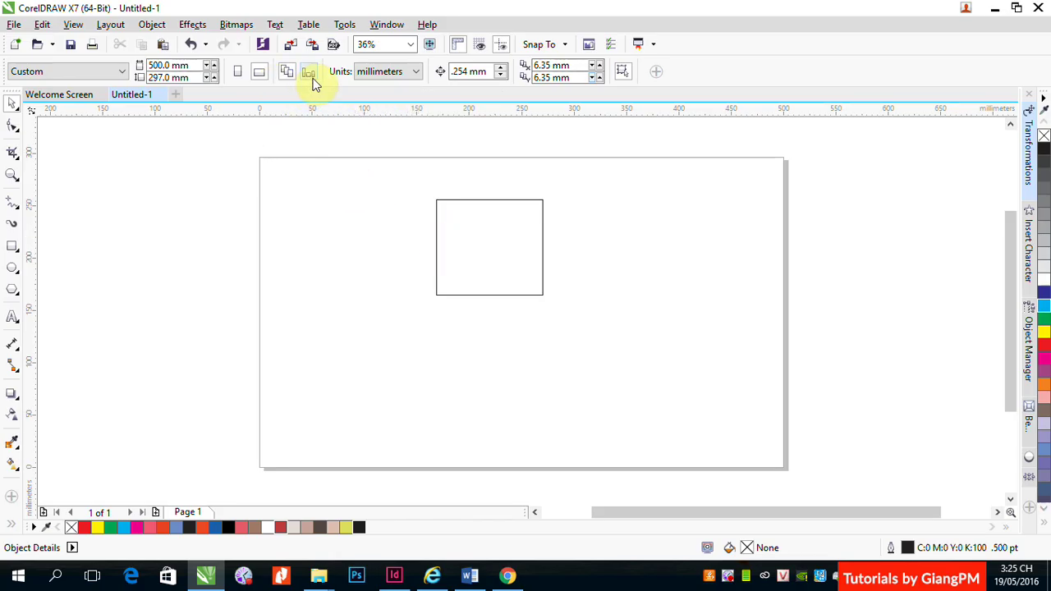
{"action": "left_click", "coordinate": [416, 71]}
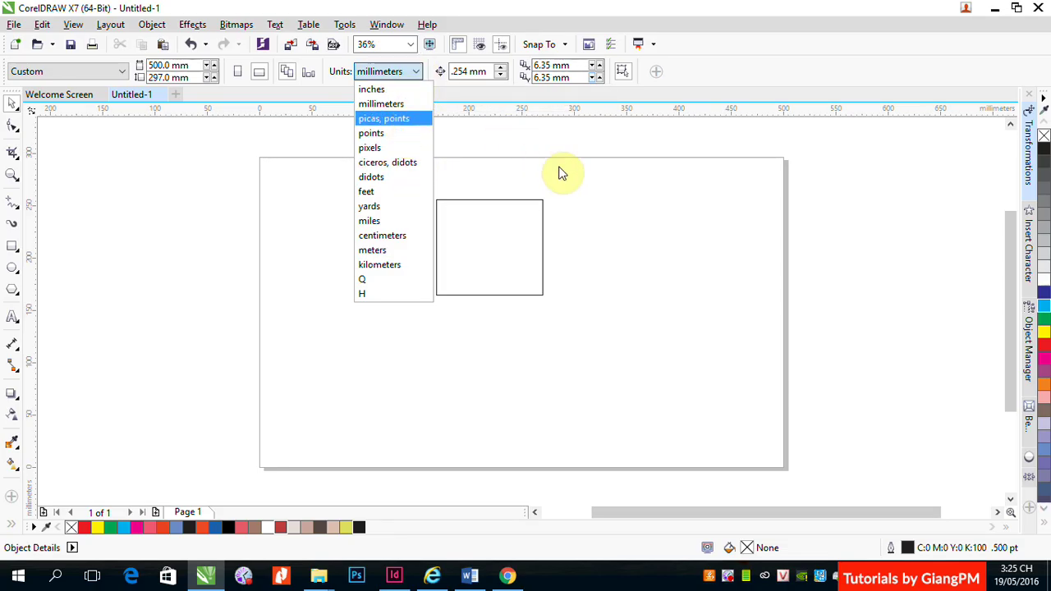
{"action": "left_click", "coordinate": [554, 156]}
{"action": "left_click", "coordinate": [460, 72]}
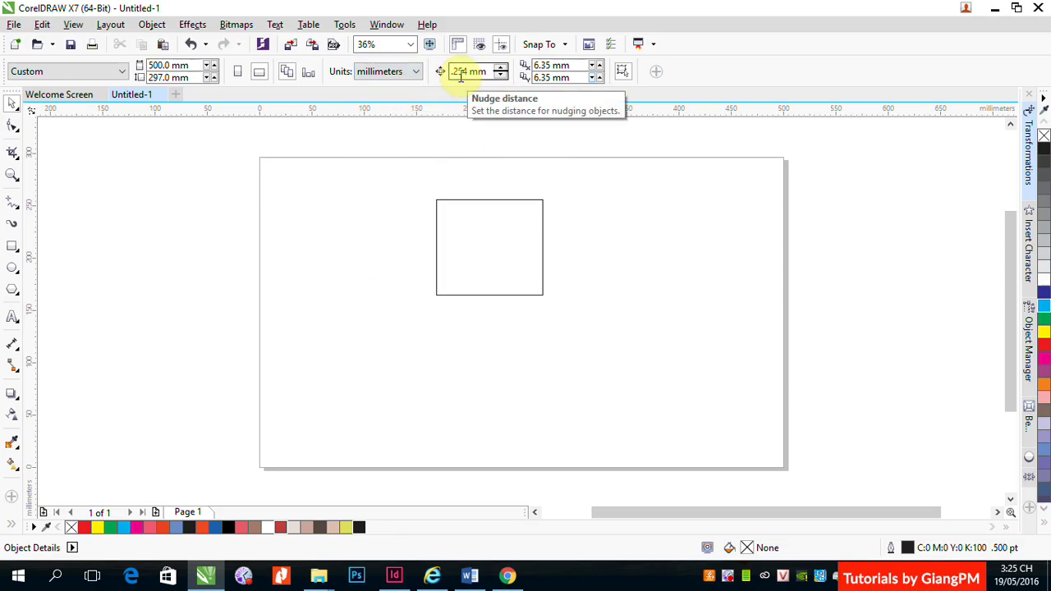
Move the rectangle across to the page's right part and back, centring it at about X 222.4 mm, Y 217.2 mm
{"action": "left_click", "coordinate": [454, 201]}
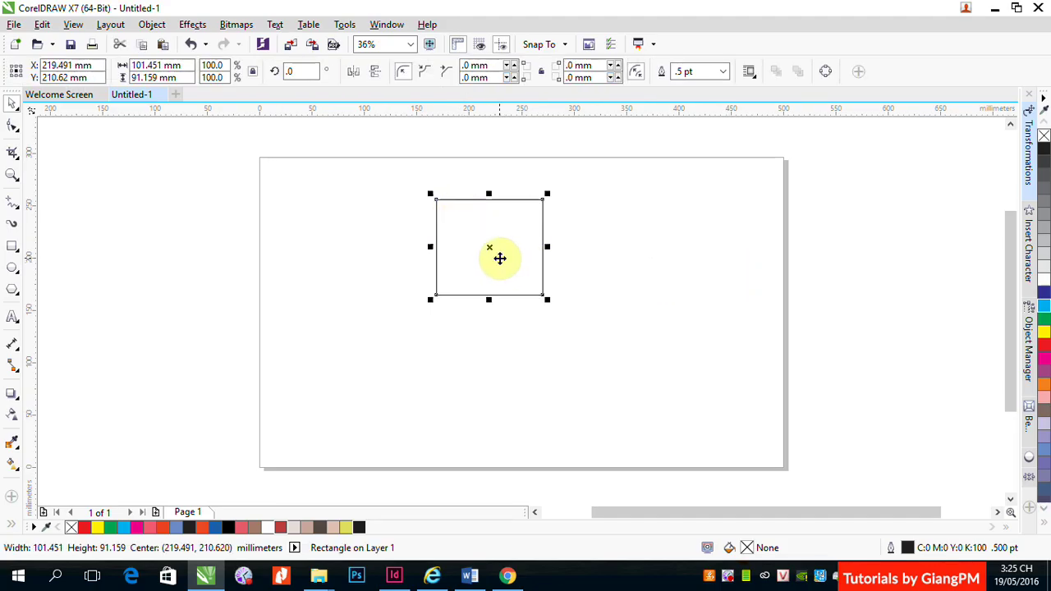
{"action": "left_click_drag", "start_coordinate": [489, 249], "coordinate": [679, 246]}
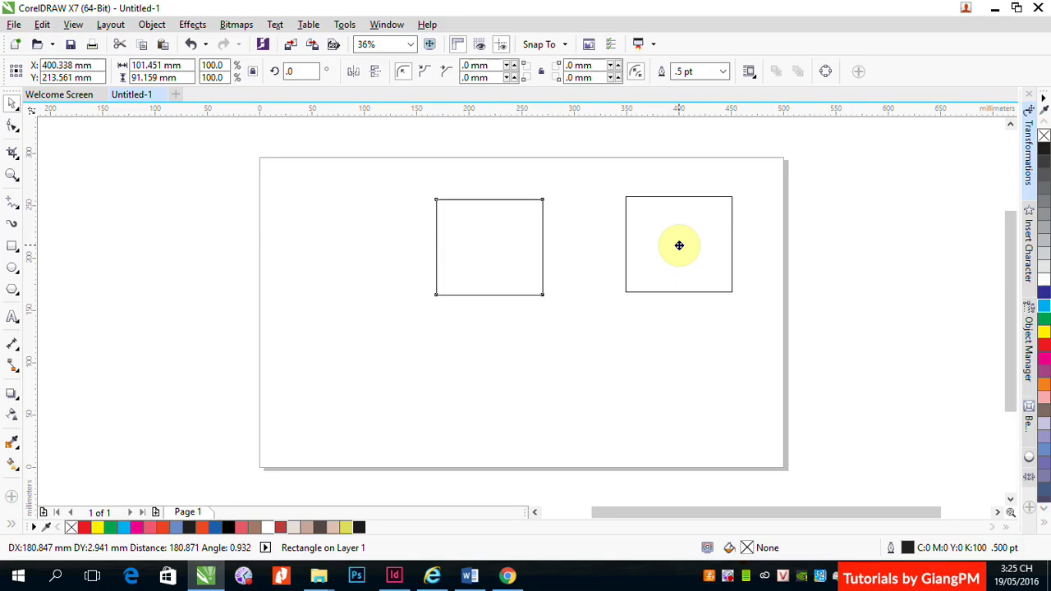
{"action": "left_click_drag", "start_coordinate": [680, 245], "coordinate": [492, 240]}
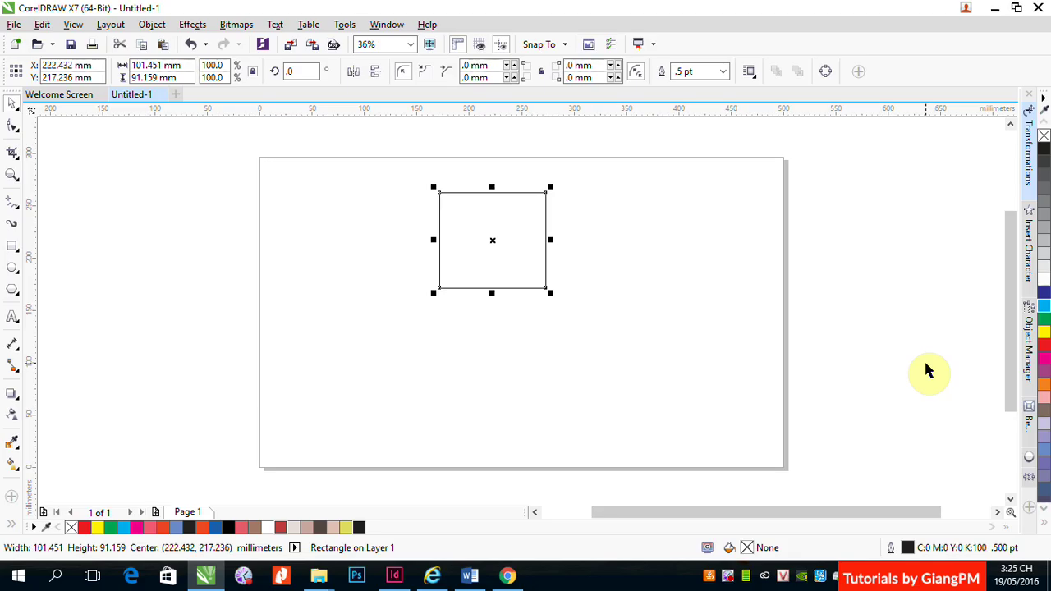
Nudge the rectangle six increments right, two left and two up, and deselect it
{"action": "key", "text": "Right"}
{"action": "key", "text": "Right"}
{"action": "key", "text": "Right"}
{"action": "key", "text": "Right"}
{"action": "key", "text": "Right"}
{"action": "key", "text": "Right"}
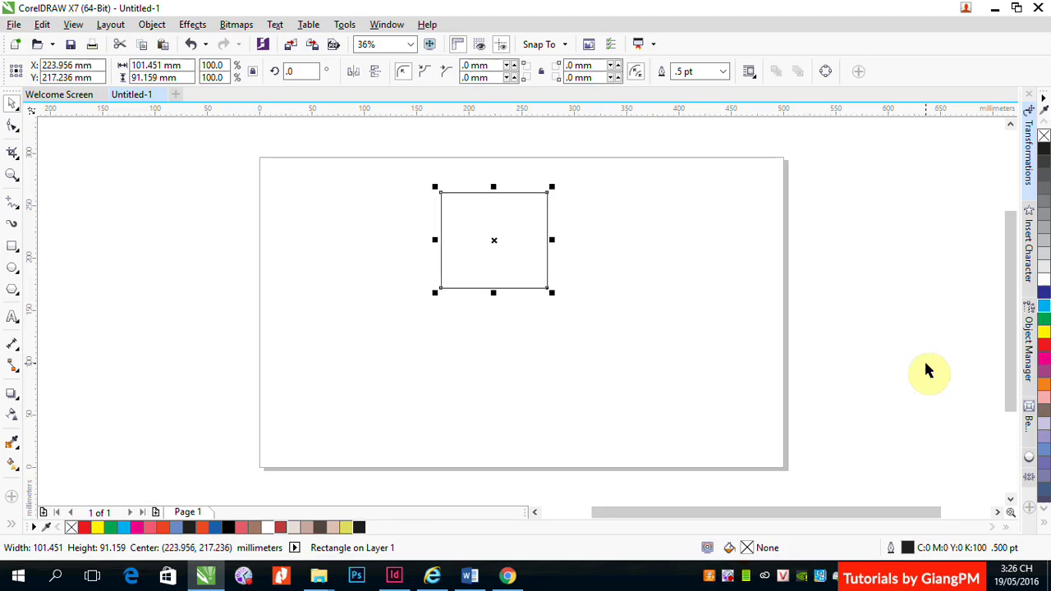
{"action": "key", "text": "Left"}
{"action": "key", "text": "Left"}
{"action": "key", "text": "Up"}
{"action": "key", "text": "Up"}
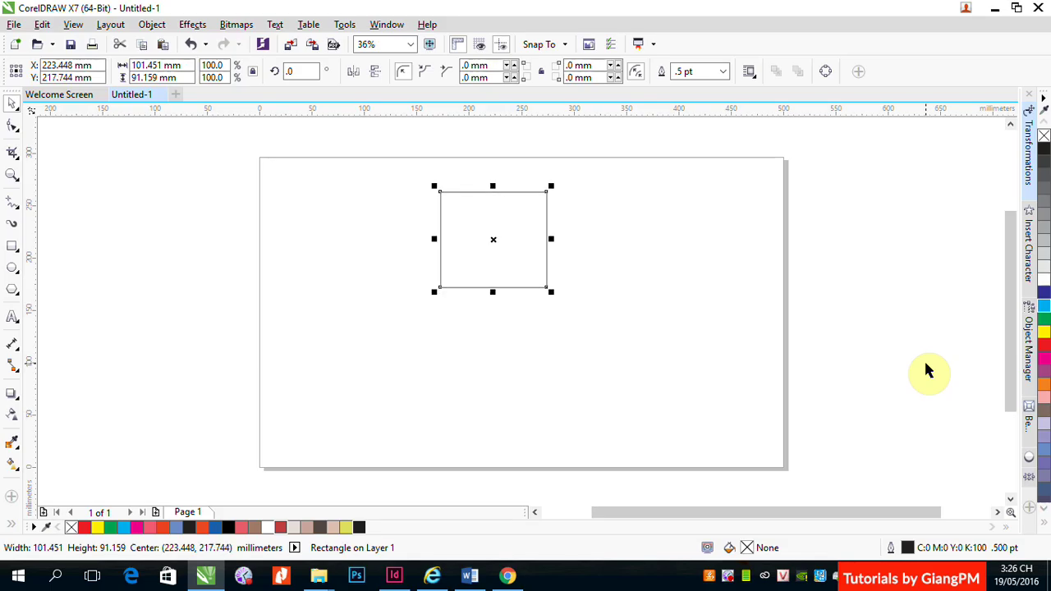
{"action": "left_click", "coordinate": [725, 293]}
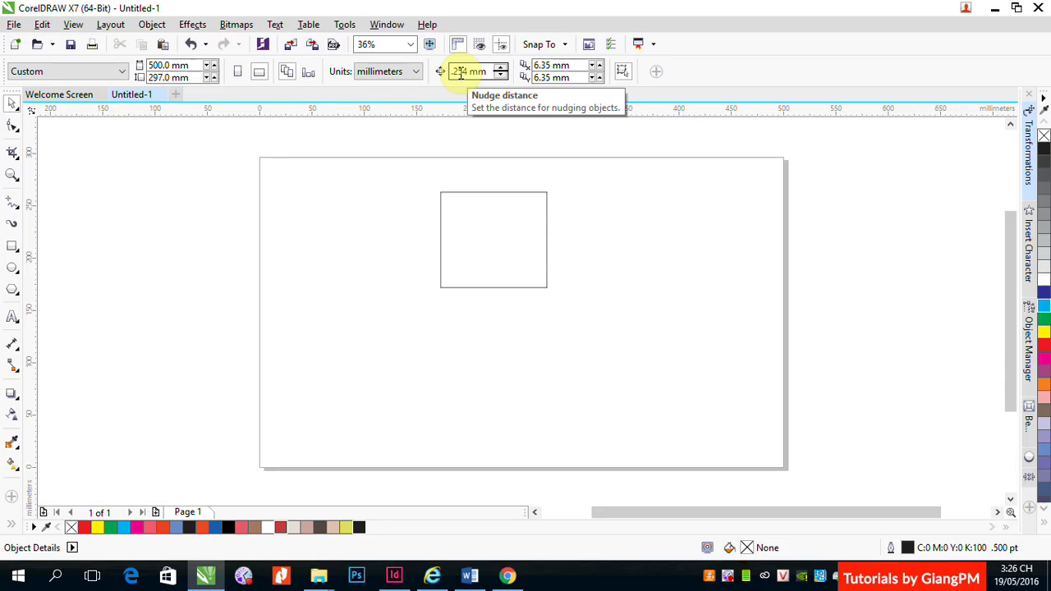
Set the nudge distance to 100 mm and select the rectangle
{"action": "double_click", "coordinate": [460, 72]}
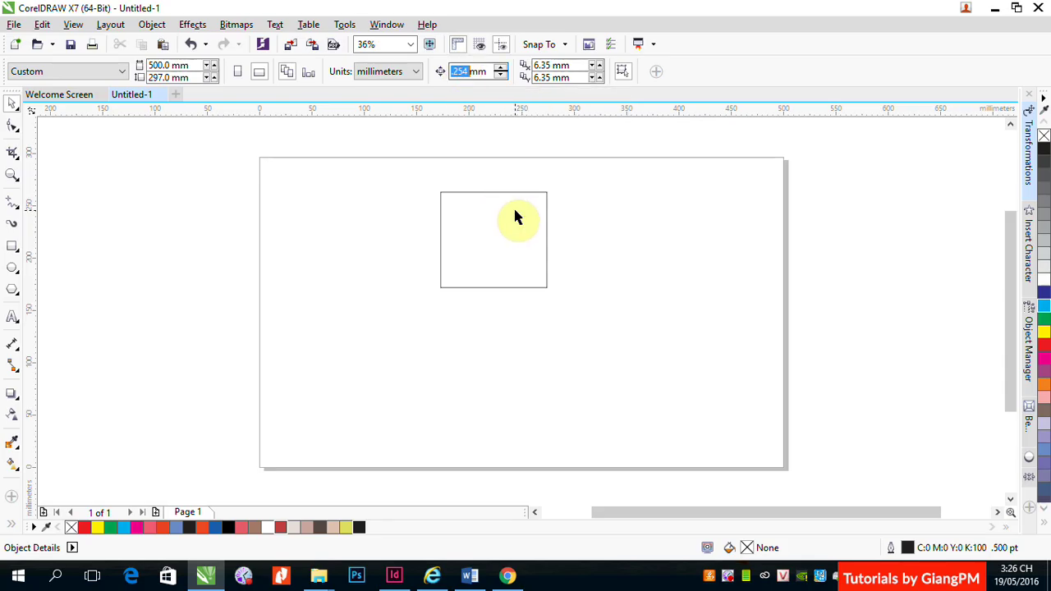
{"action": "type", "text": "100"}
{"action": "left_click", "coordinate": [478, 215]}
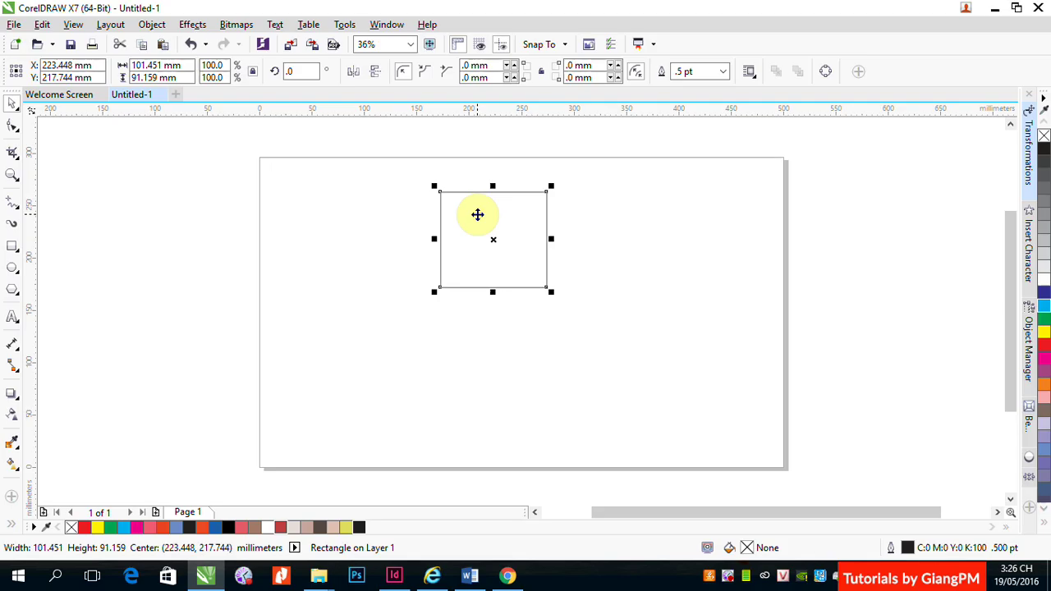
Nudge the rectangle ten 10 mm increments to the right and deselect it
{"action": "key", "text": "Right"}
{"action": "key", "text": "Right"}
{"action": "key", "text": "Right"}
{"action": "key", "text": "Right"}
{"action": "key", "text": "Right"}
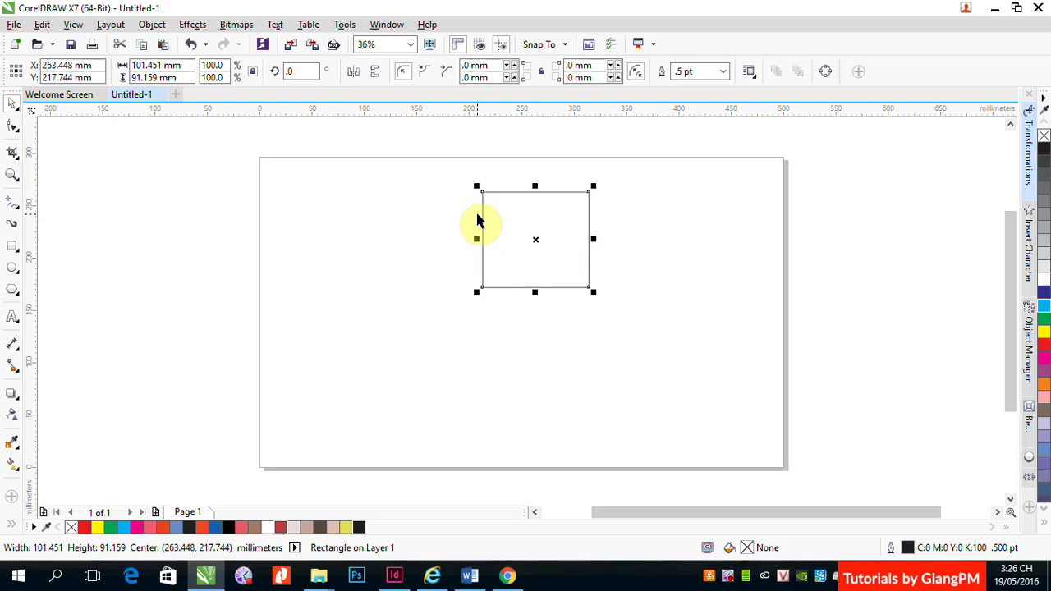
{"action": "key", "text": "Right"}
{"action": "key", "text": "Right"}
{"action": "key", "text": "Right"}
{"action": "key", "text": "Right"}
{"action": "key", "text": "Right"}
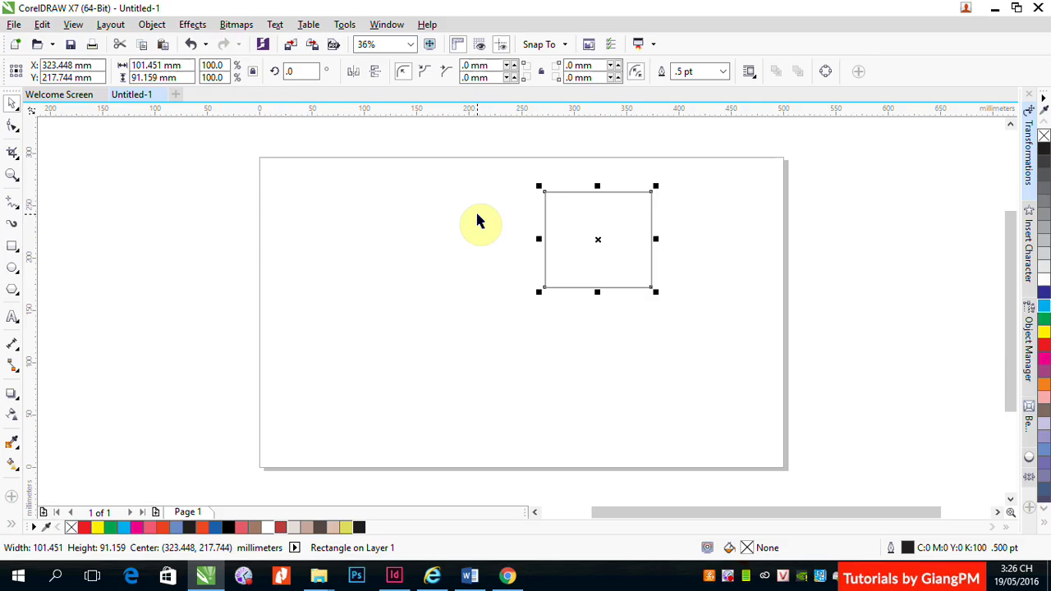
{"action": "left_click", "coordinate": [719, 238]}
Fill the rectangle with red (C:0 M:100 Y:100 K:0) and deselect it
{"action": "left_click", "coordinate": [548, 66]}
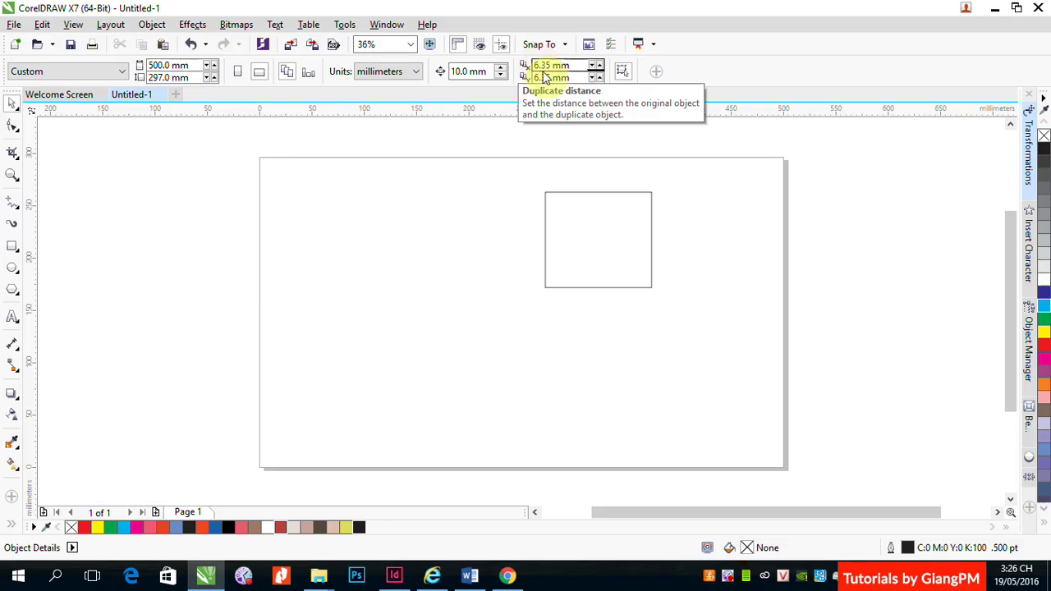
{"action": "left_click", "coordinate": [577, 206]}
{"action": "left_click", "coordinate": [1045, 347]}
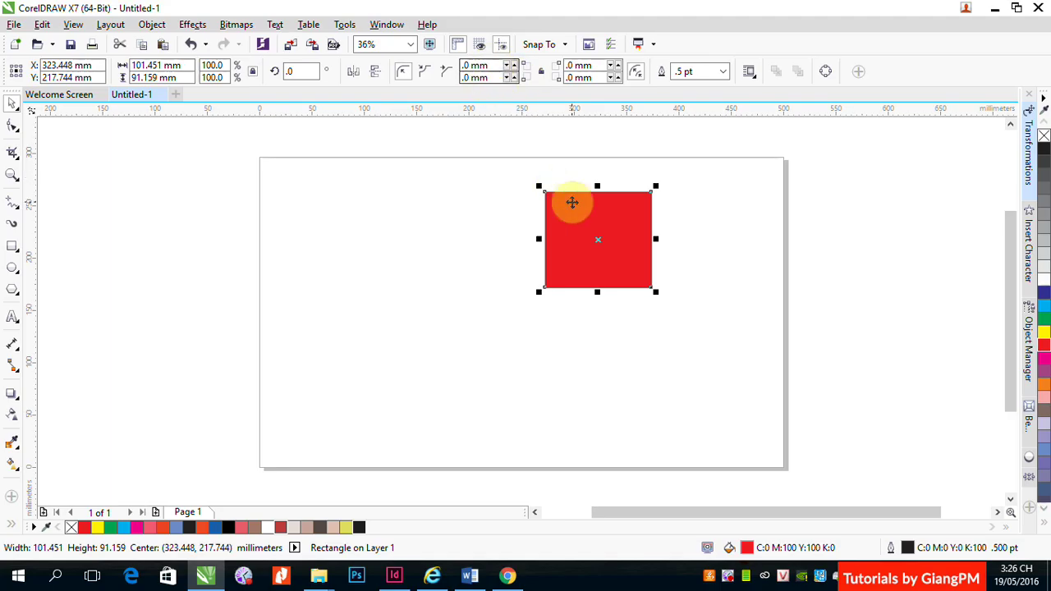
{"action": "left_click", "coordinate": [441, 217]}
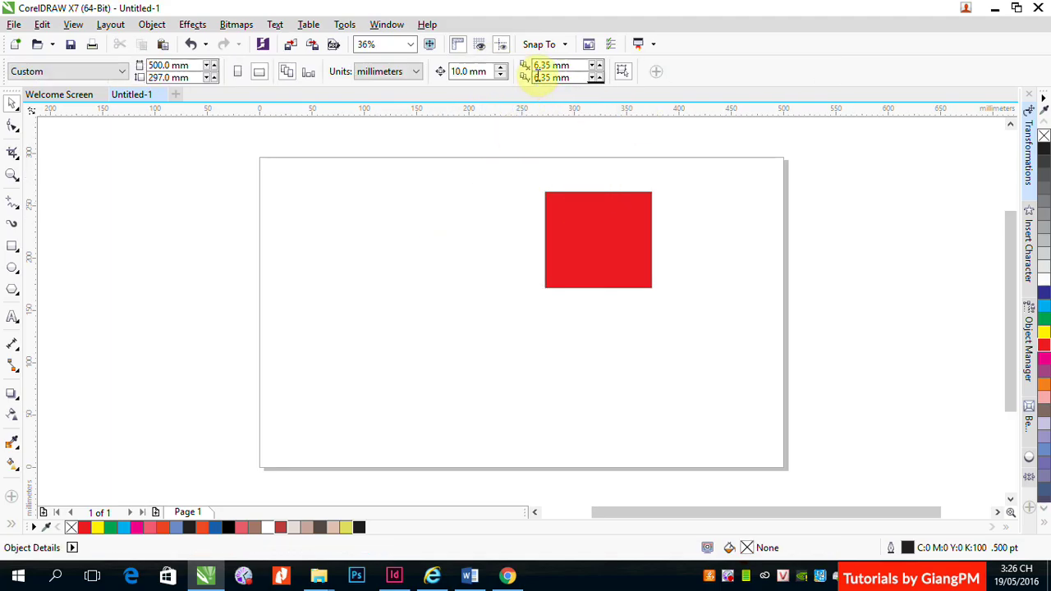
{"action": "left_click", "coordinate": [42, 25]}
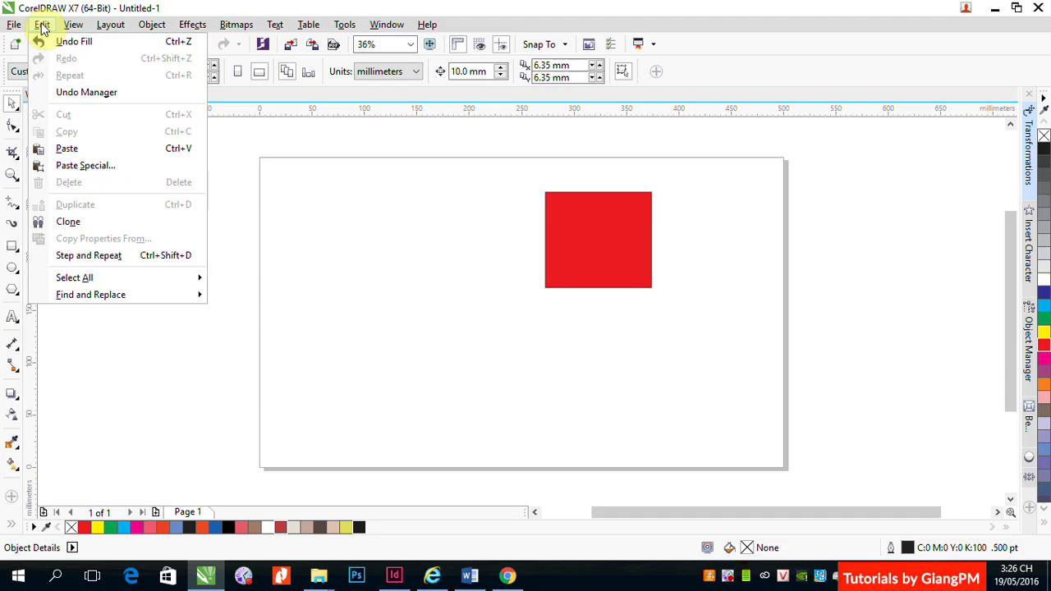
{"action": "left_click", "coordinate": [81, 207]}
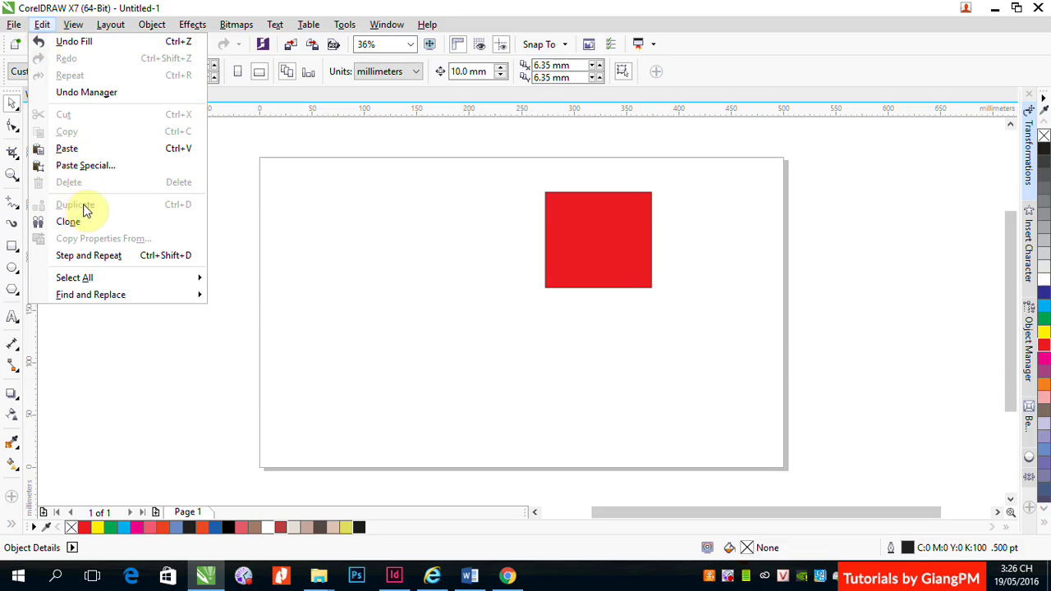
{"action": "left_click", "coordinate": [78, 208]}
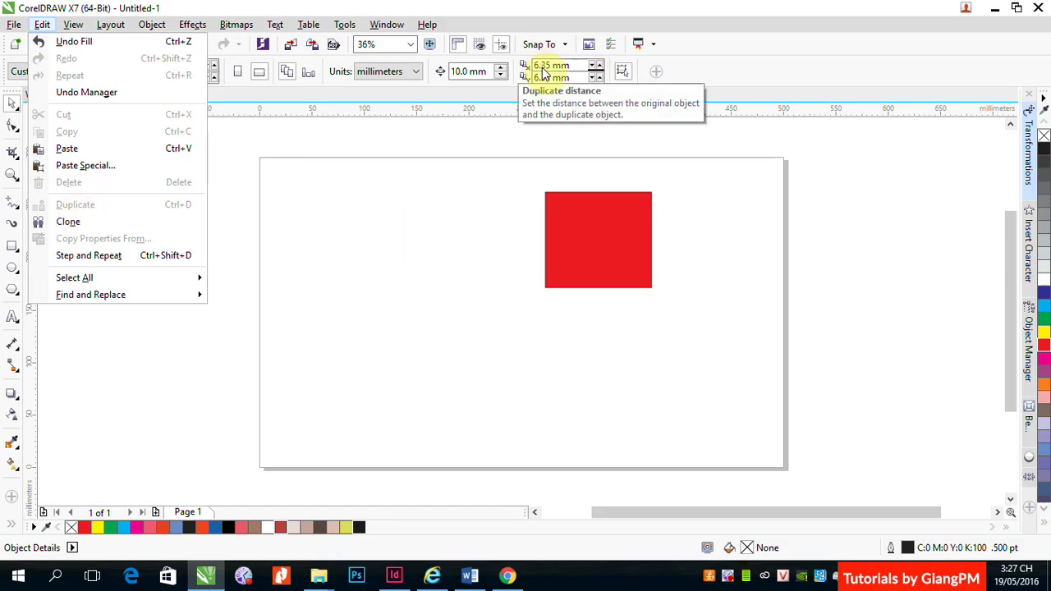
{"action": "left_click", "coordinate": [754, 293]}
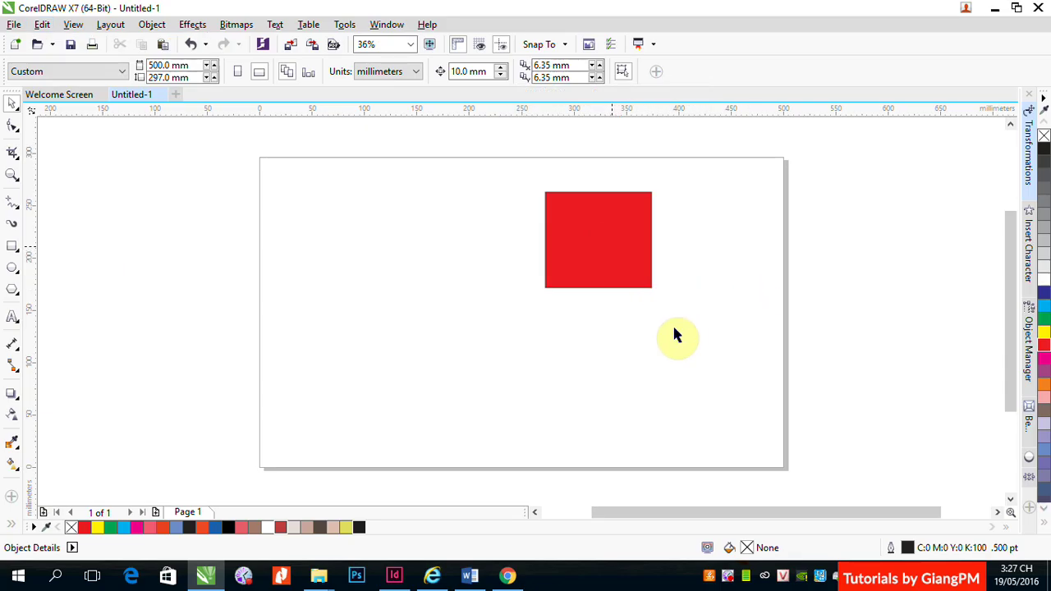
Duplicate the red rectangle using the 6.35 mm horizontal and vertical duplicate distance, and deselect the copy
{"action": "key", "text": "ctrl+a"}
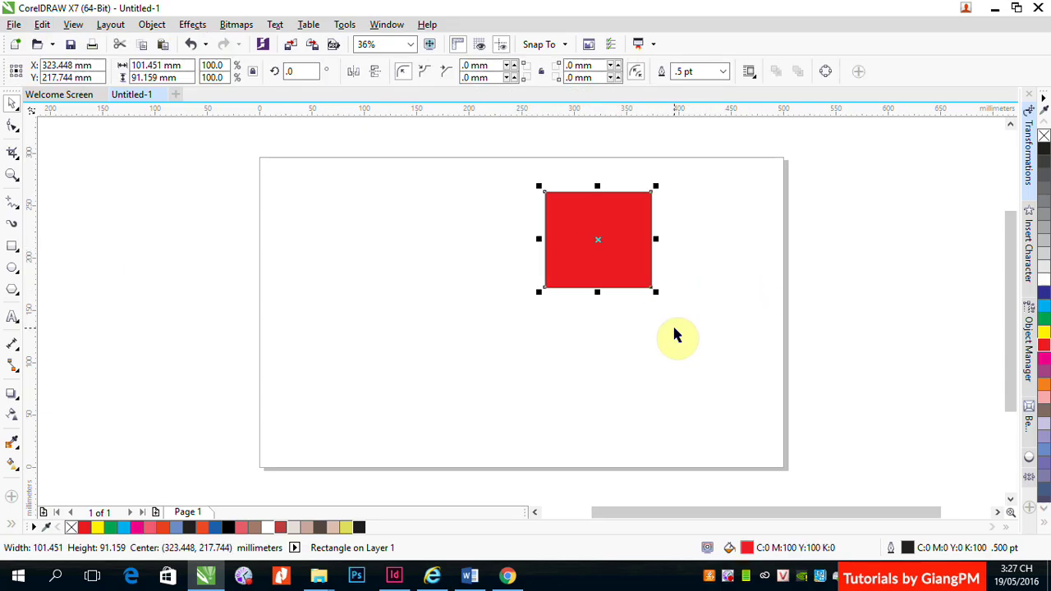
{"action": "key", "text": "ctrl+d"}
{"action": "left_click", "coordinate": [606, 245]}
{"action": "left_click_drag", "start_coordinate": [607, 245], "coordinate": [582, 237]}
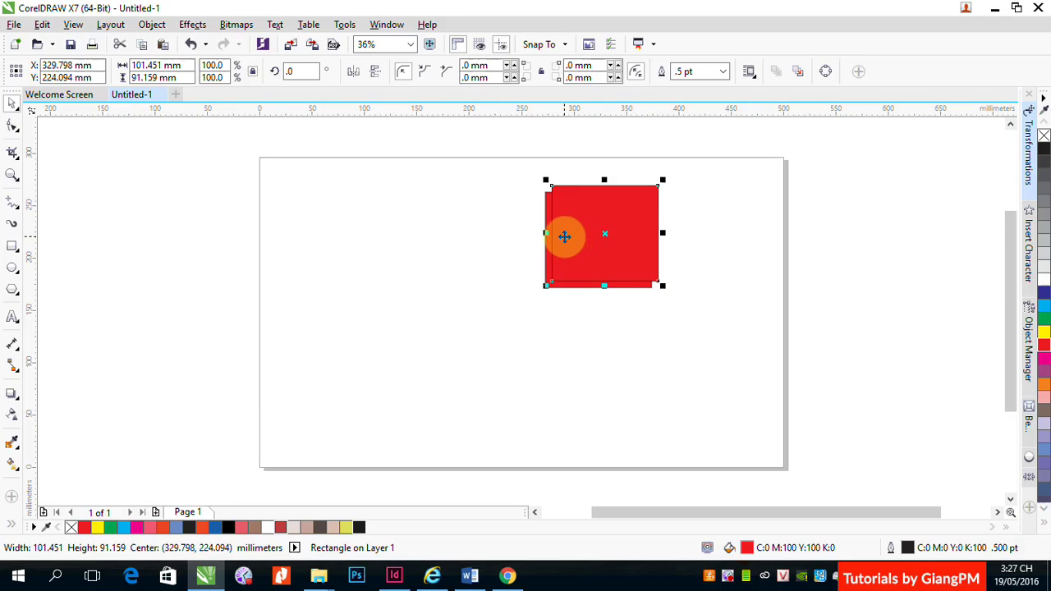
{"action": "left_click", "coordinate": [405, 235]}
Set the duplicate distance to 30 mm horizontally and 0 mm vertically
{"action": "double_click", "coordinate": [544, 65]}
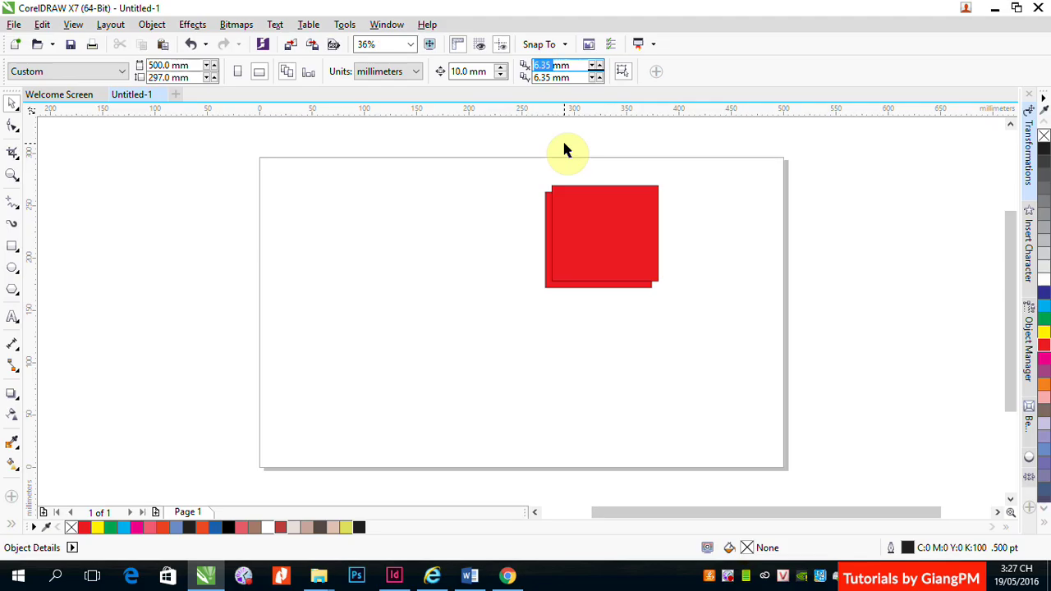
{"action": "type", "text": "30"}
{"action": "double_click", "coordinate": [543, 78]}
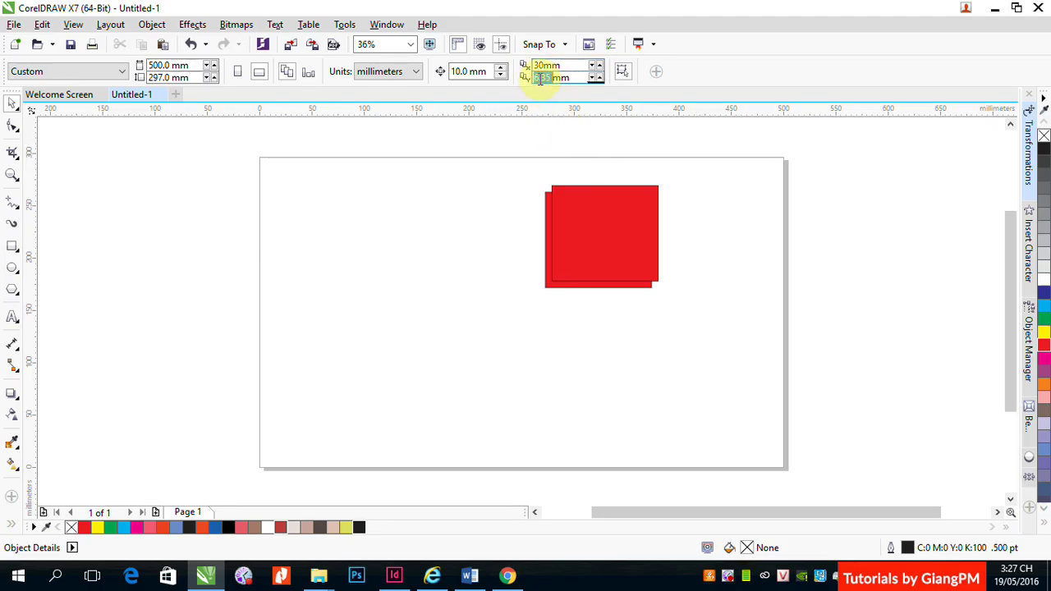
{"action": "type", "text": "0"}
Duplicate the upper red rectangle with the 30 mm horizontal offset and deselect the copy
{"action": "left_click", "coordinate": [608, 244]}
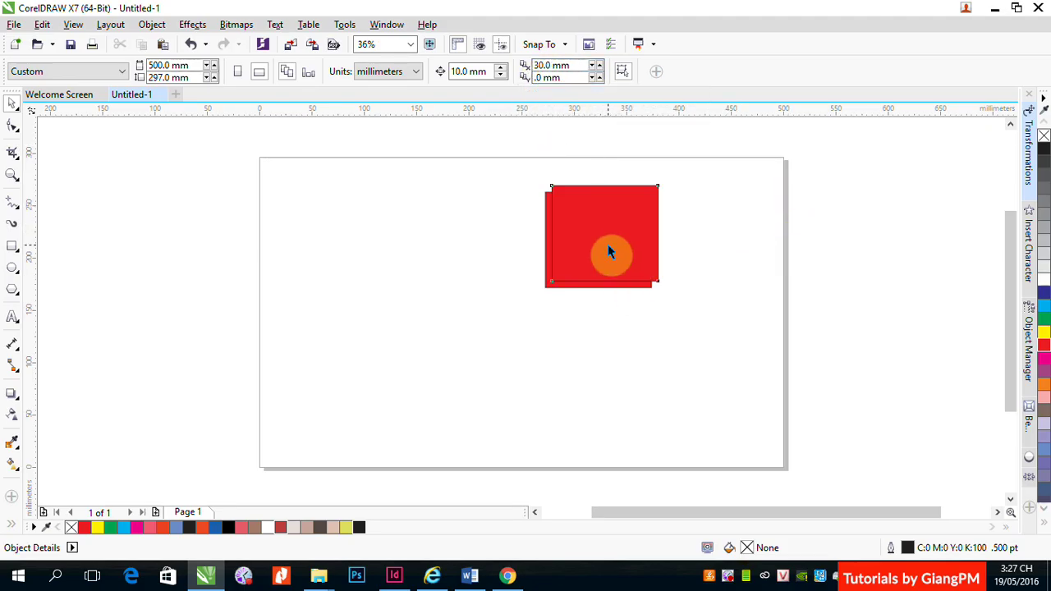
{"action": "key", "text": "ctrl+d"}
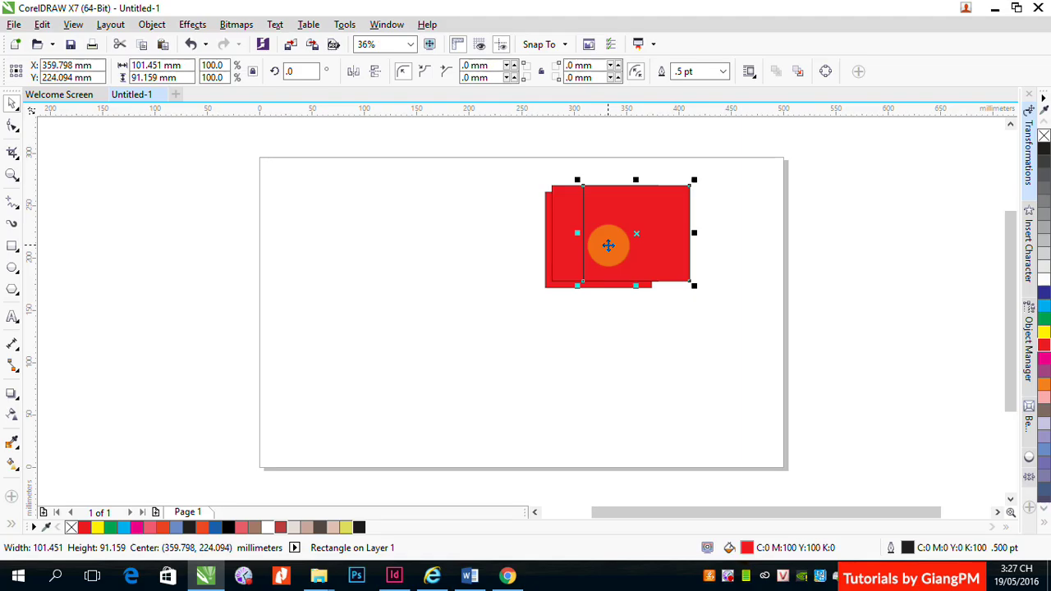
{"action": "left_click", "coordinate": [447, 171]}
Select both duplicated red rectangles and remove them, keeping only the original red rectangle, deselected
{"action": "left_click", "coordinate": [617, 211]}
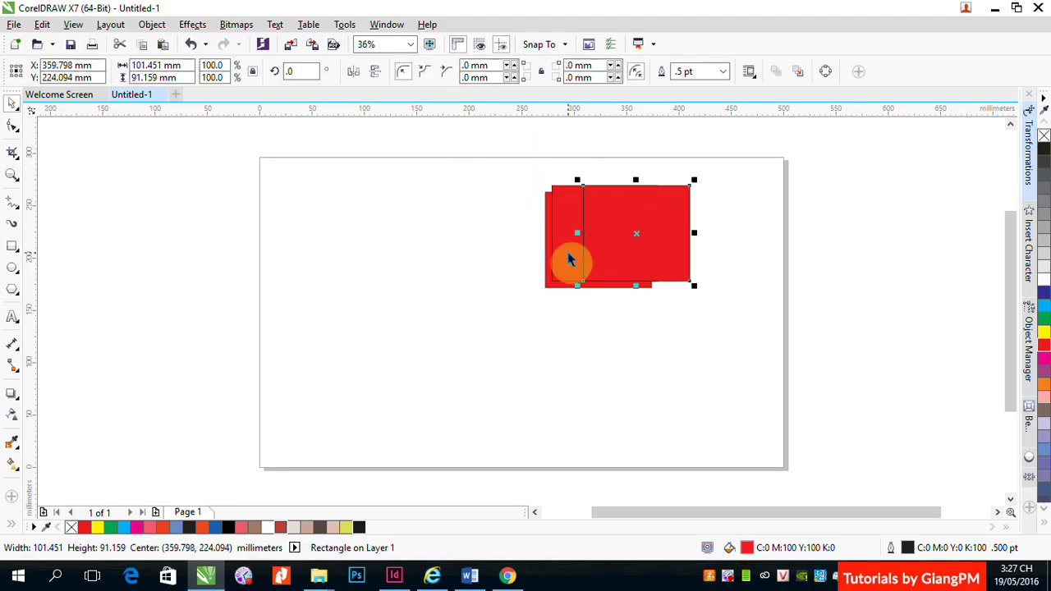
{"action": "left_click", "coordinate": [564, 232], "text": "shift"}
{"action": "key", "text": "ctrl+z"}
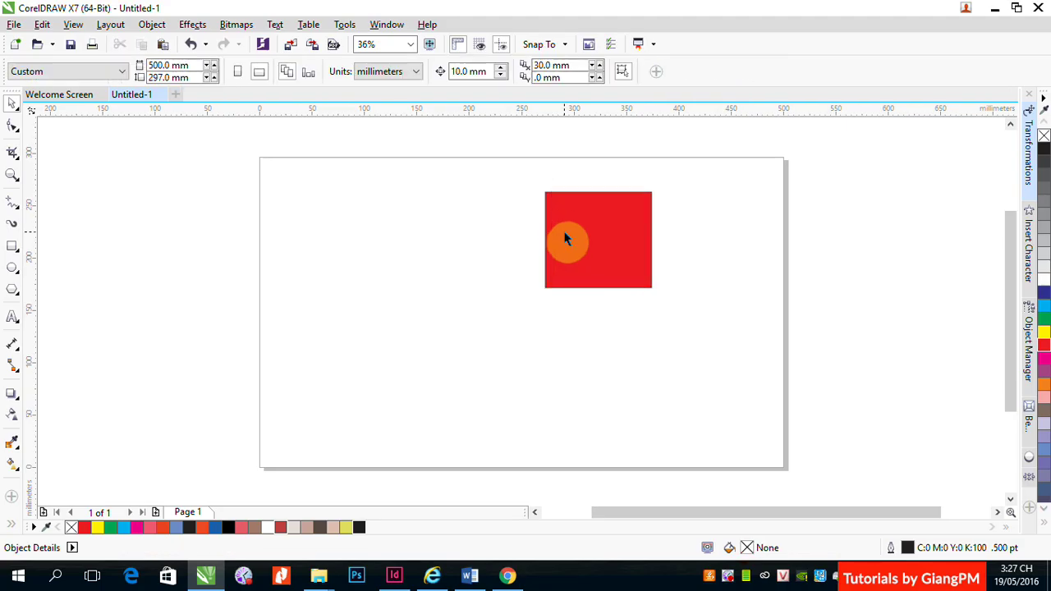
{"action": "left_click", "coordinate": [595, 228]}
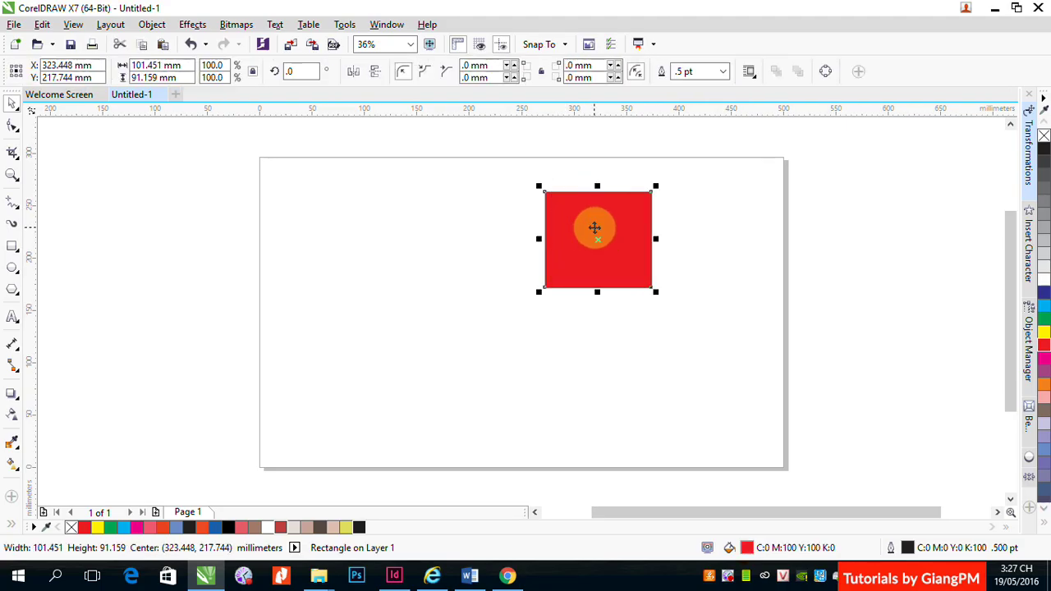
{"action": "left_click", "coordinate": [761, 227]}
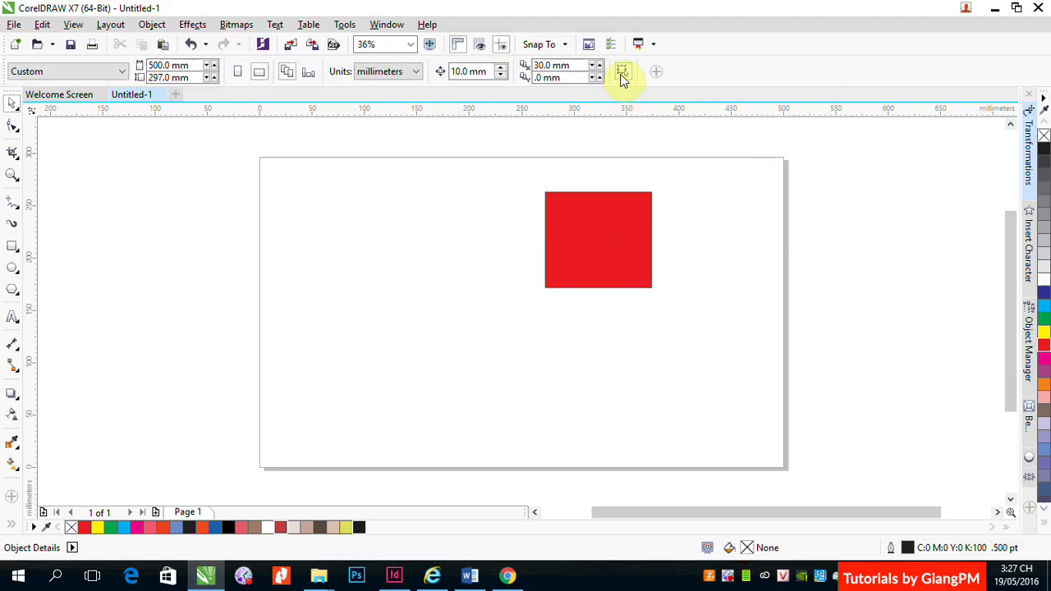
Draw an unfilled rectangle about 89 × 76 mm in the page's left half and deselect it
{"action": "left_click", "coordinate": [623, 74]}
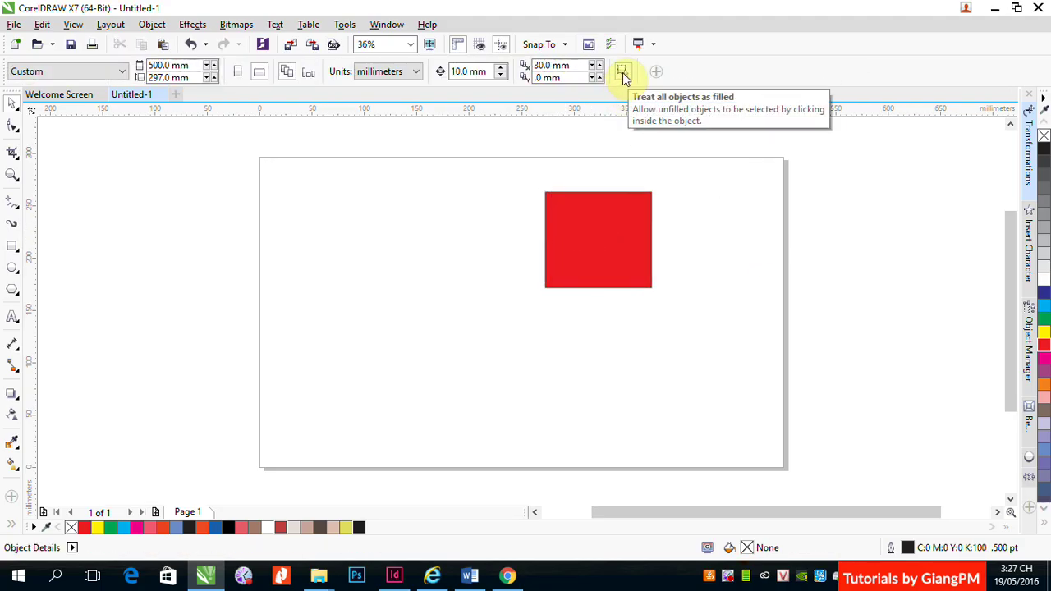
{"action": "left_click", "coordinate": [12, 249]}
{"action": "left_click_drag", "start_coordinate": [319, 216], "coordinate": [413, 296]}
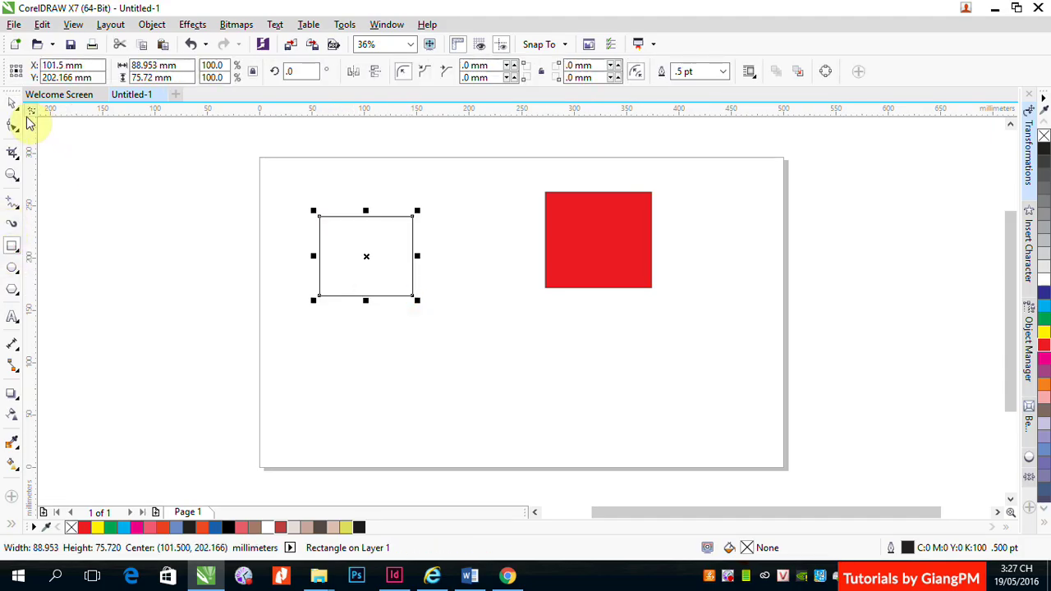
{"action": "key", "text": "space"}
{"action": "left_click", "coordinate": [751, 181]}
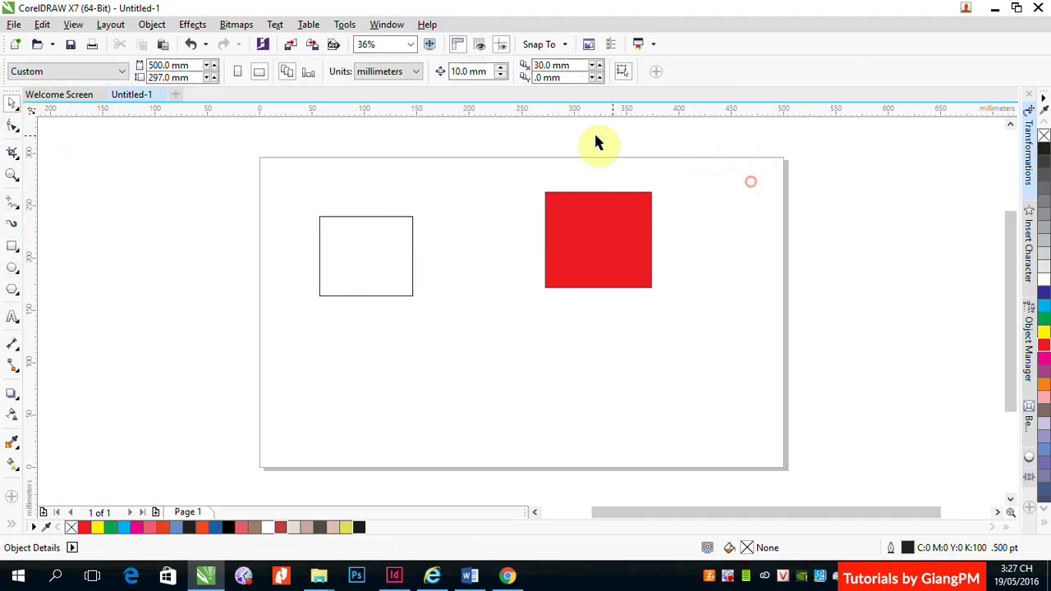
Turn off treating all objects as filled, and test selecting the red rectangle by its fill and the unfilled one by its outline
{"action": "left_click", "coordinate": [623, 76]}
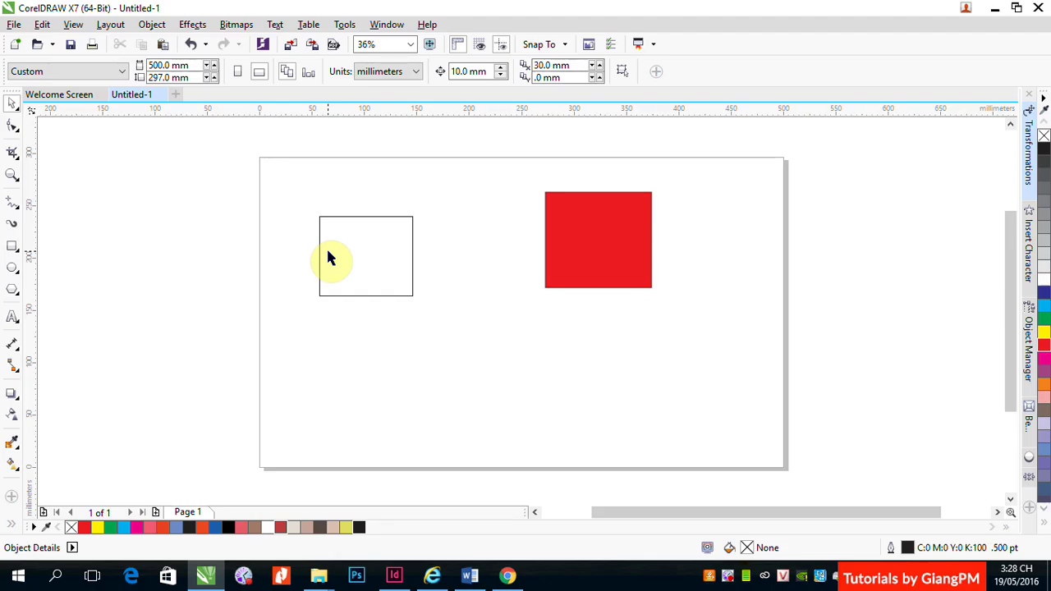
{"action": "left_click", "coordinate": [606, 239]}
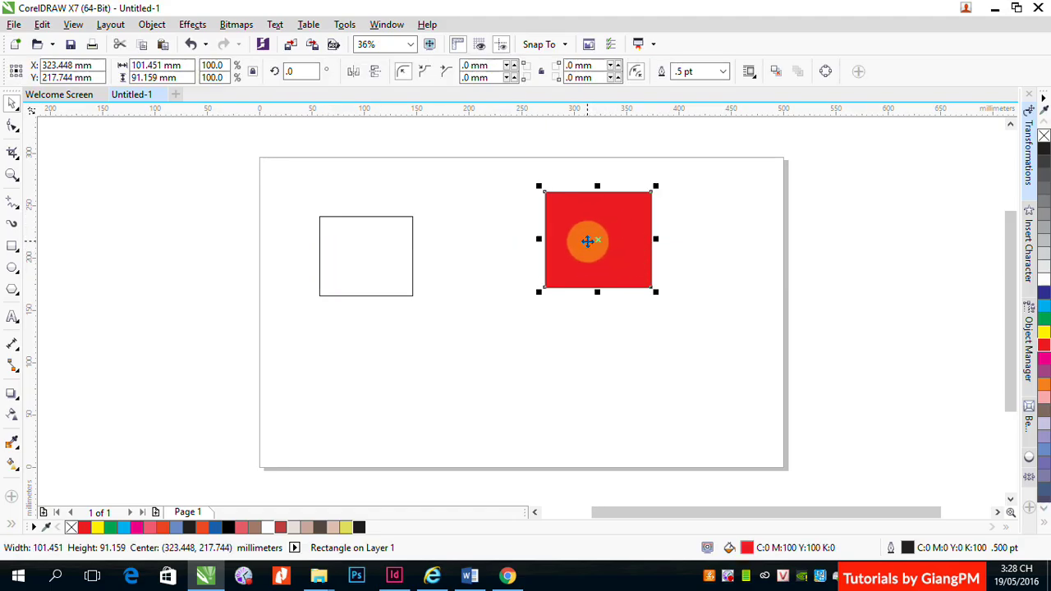
{"action": "left_click", "coordinate": [746, 265]}
{"action": "left_click", "coordinate": [397, 218]}
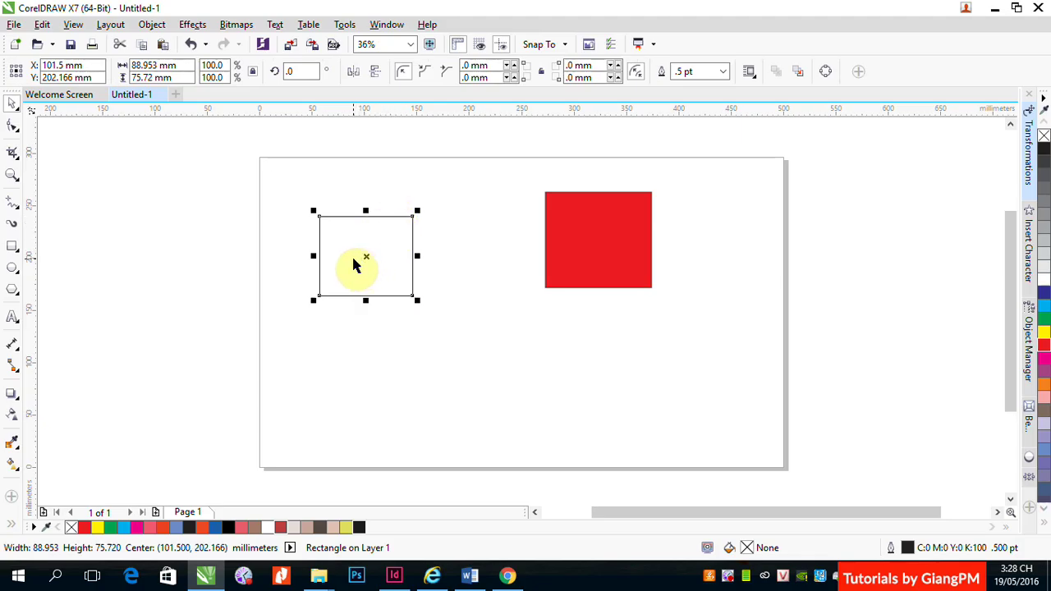
{"action": "left_click", "coordinate": [475, 235]}
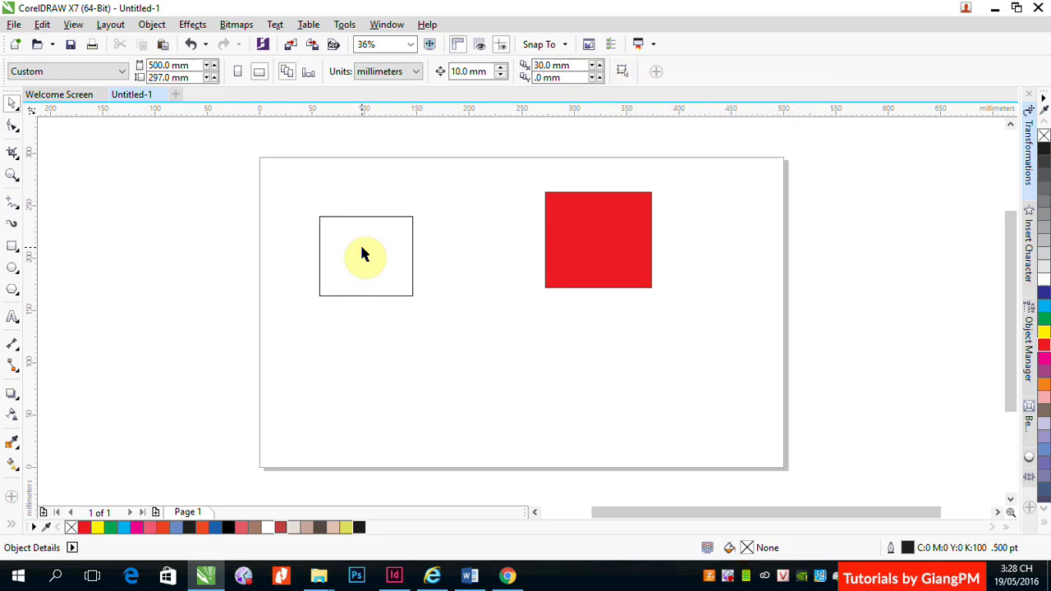
{"action": "left_click", "coordinate": [389, 217]}
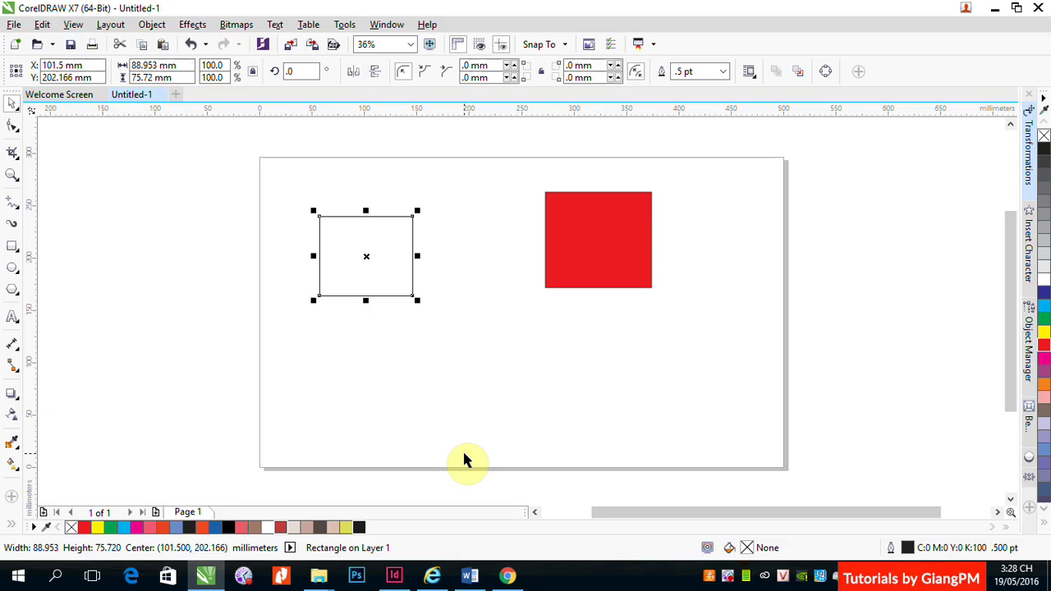
{"action": "left_click", "coordinate": [498, 199]}
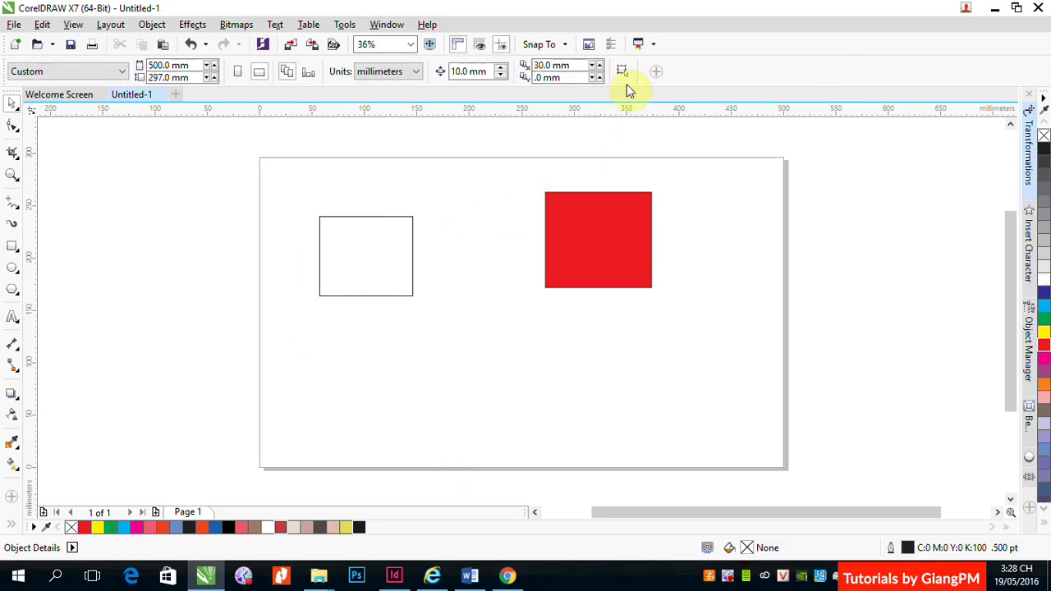
Turn on treating all objects as filled, and test selecting the unfilled rectangle by its interior and its outline
{"action": "left_click", "coordinate": [624, 72]}
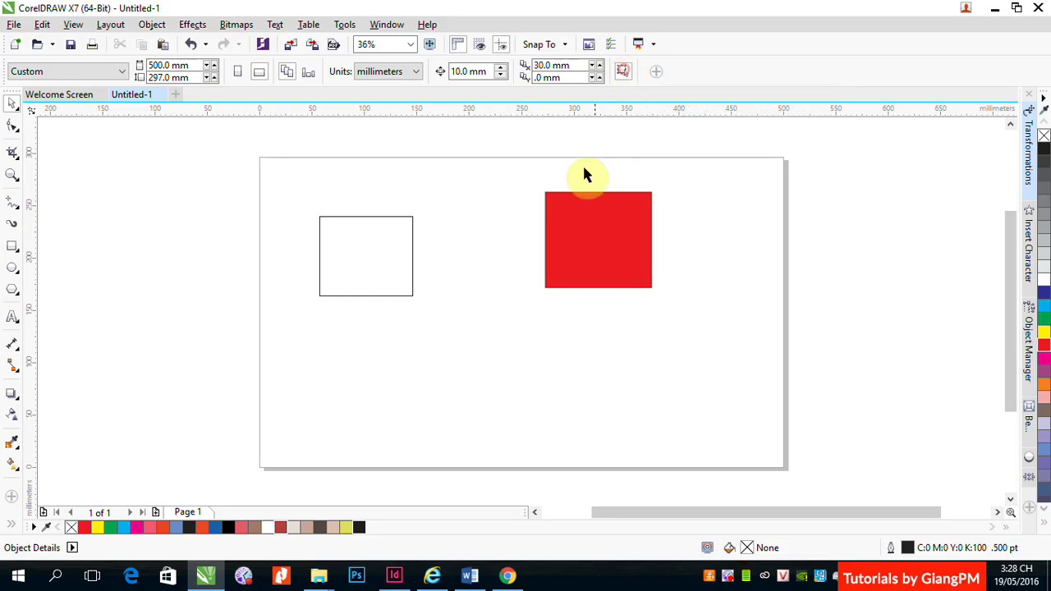
{"action": "left_click", "coordinate": [359, 258]}
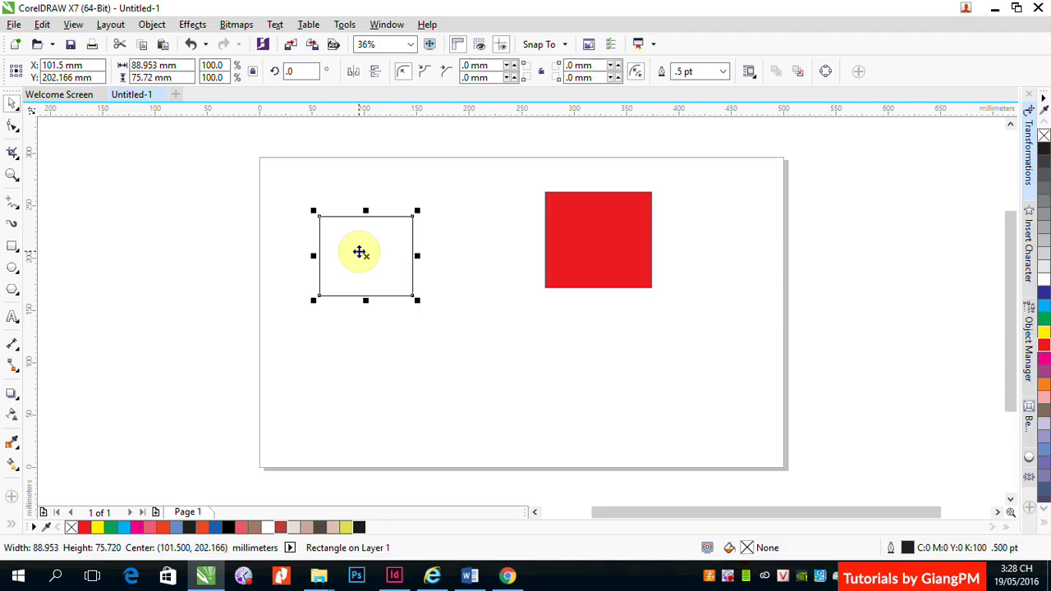
{"action": "left_click", "coordinate": [499, 202]}
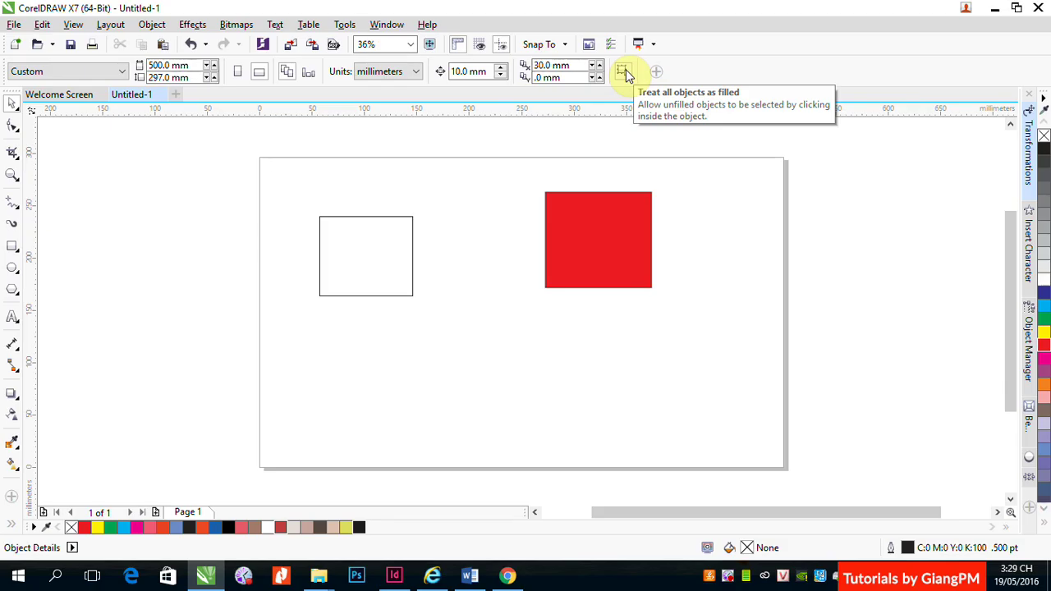
{"action": "left_click", "coordinate": [625, 71]}
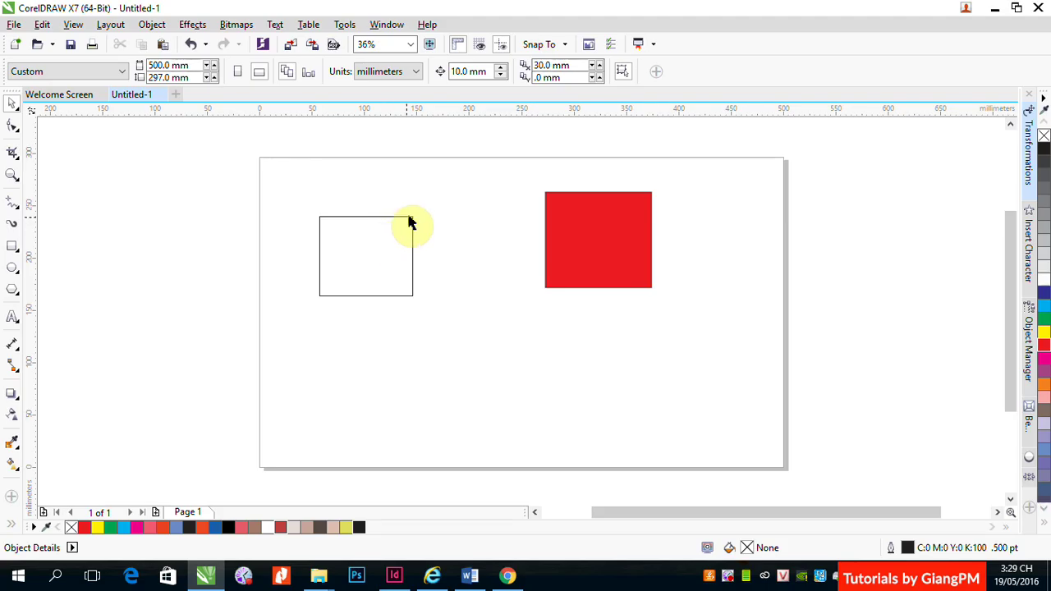
{"action": "left_click", "coordinate": [411, 222]}
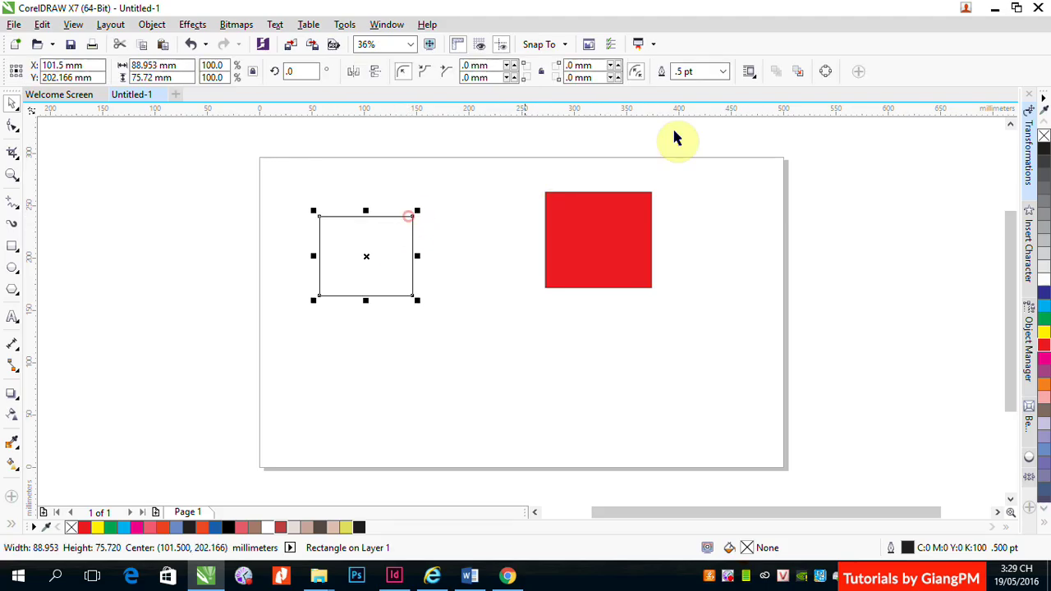
{"action": "left_click", "coordinate": [542, 159]}
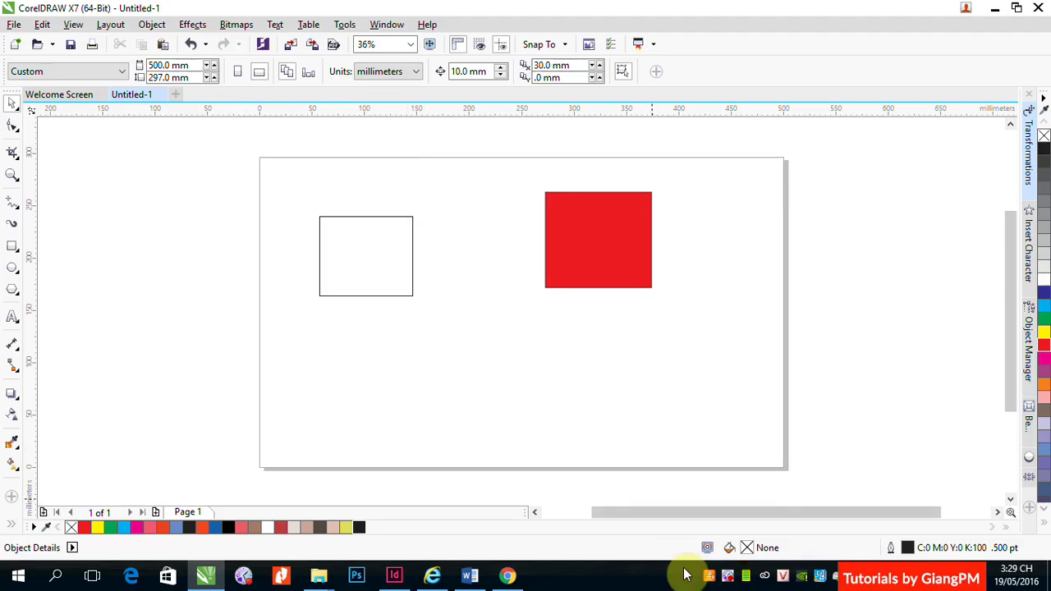
{"action": "right_click", "coordinate": [724, 578]}
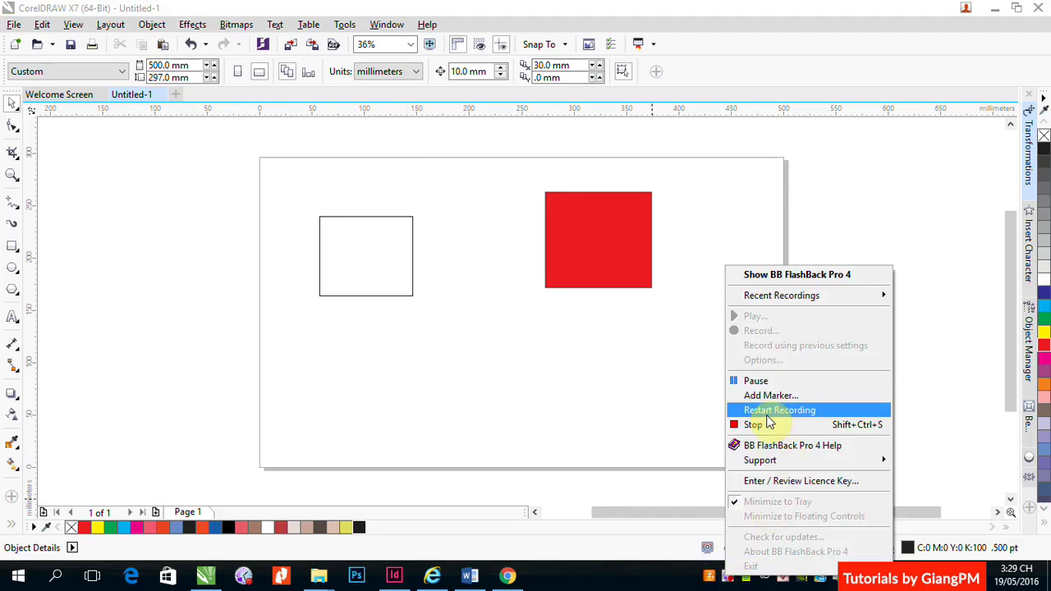